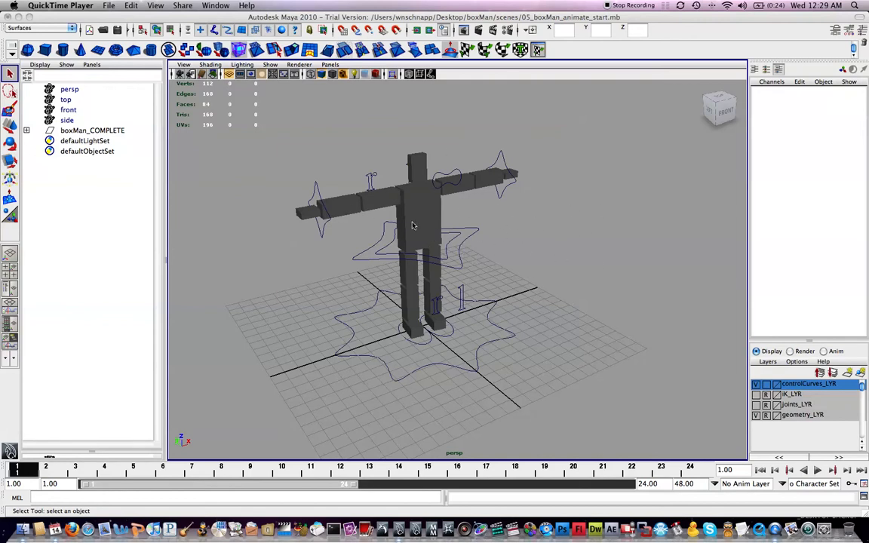
Examine the groups inside boxMan_COMPLETE, collapse the hierarchy again and leave nothing selected
left_click(94, 131)
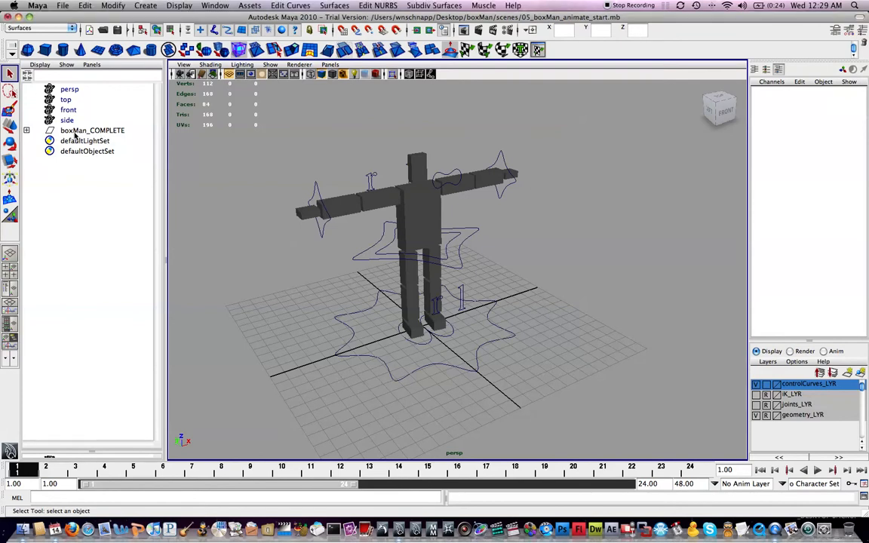
left_click(27, 130)
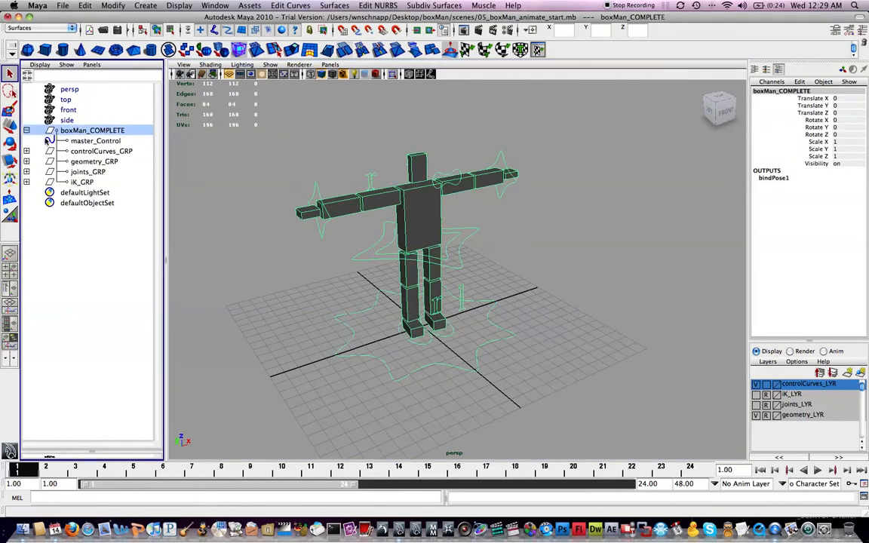
left_click(27, 131)
left_click(615, 235)
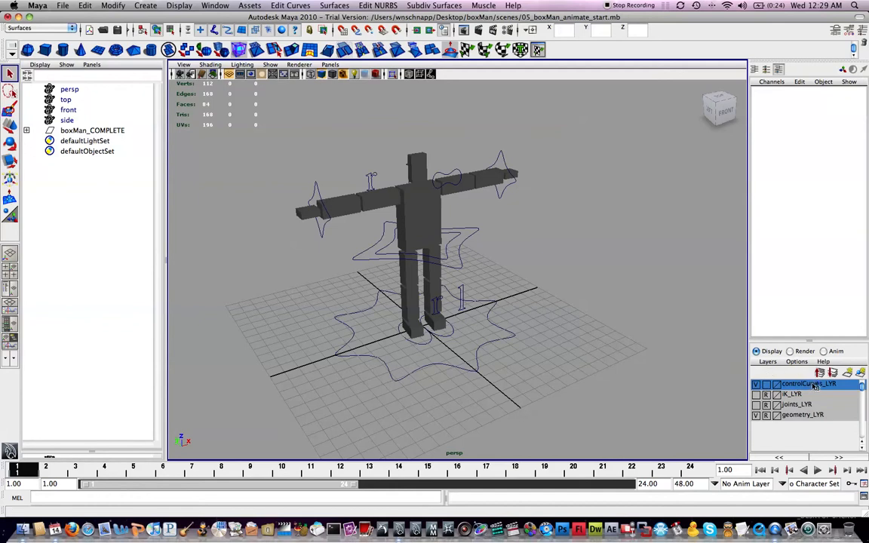
Check the rig's selectable control curves by selecting the lower hips control and then all the curves around the character, and clear the selection
left_click(467, 231)
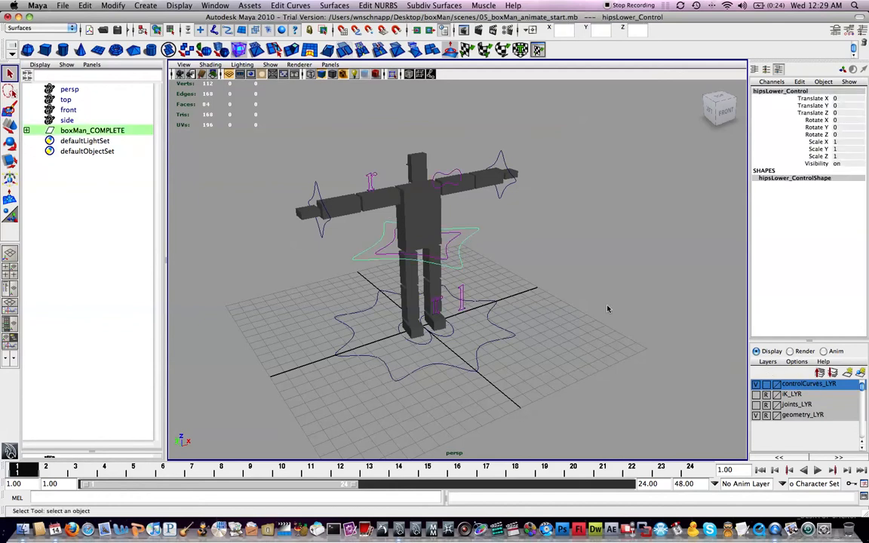
left_click(615, 279)
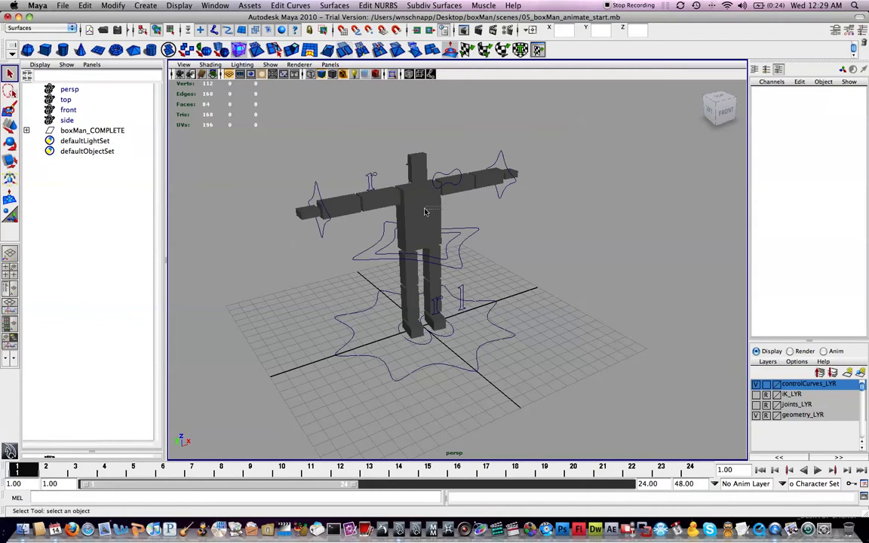
left_click_drag(251, 416, 649, 91)
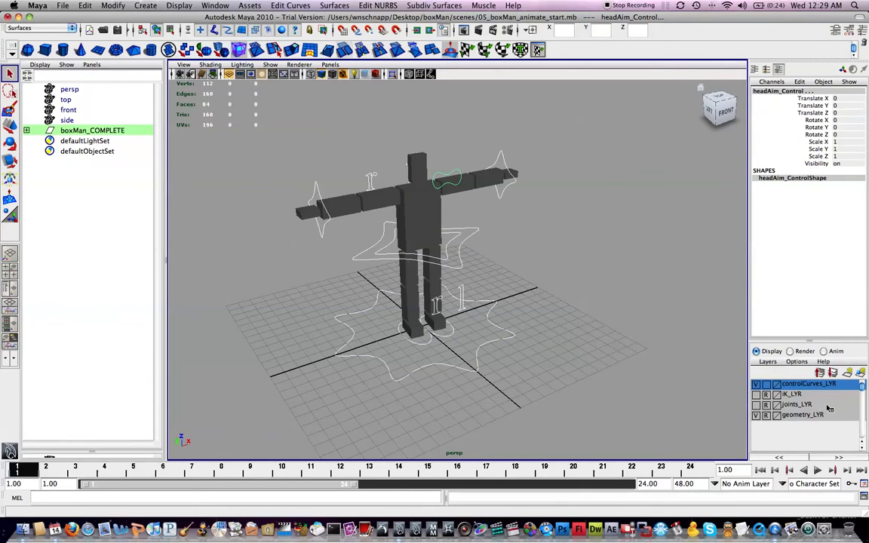
left_click(581, 243)
left_click_drag(570, 119, 337, 299)
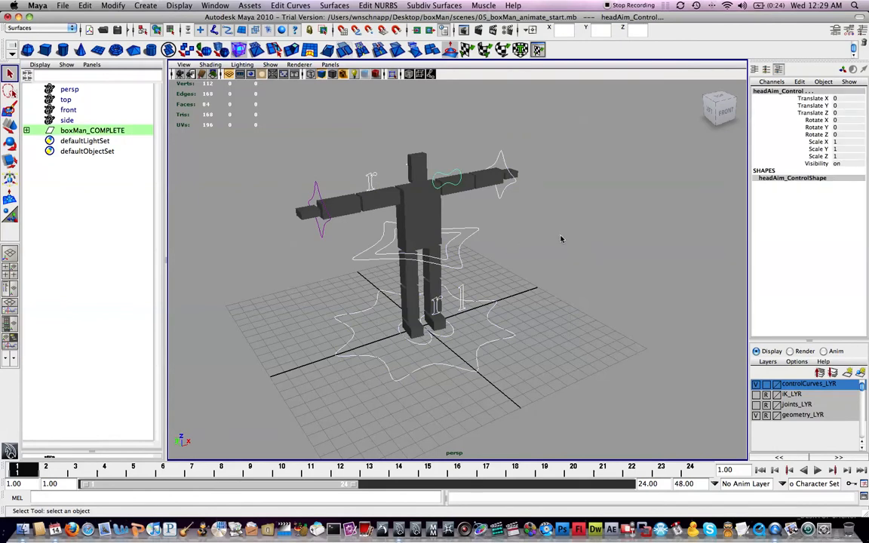
left_click(219, 214)
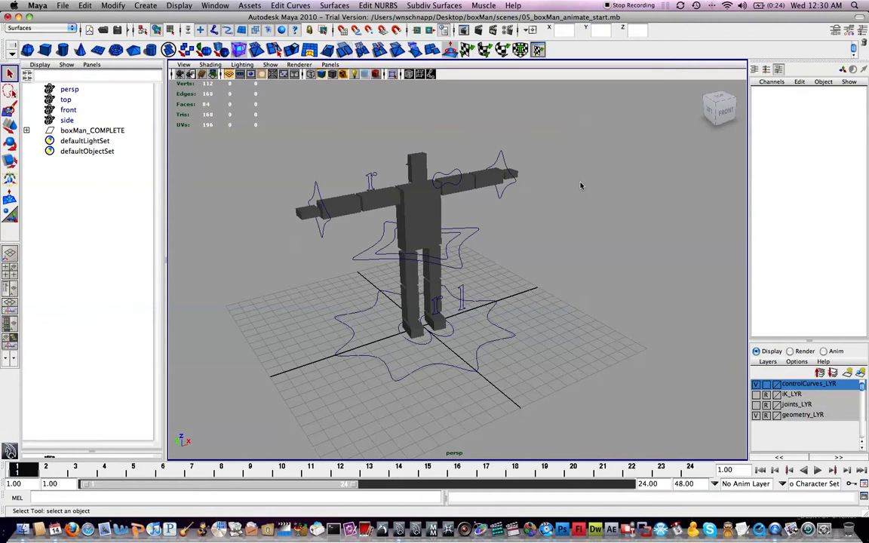
Create a polygon cube on the grid in front of the character and scale it uniformly to about 4.58
left_click(44, 49)
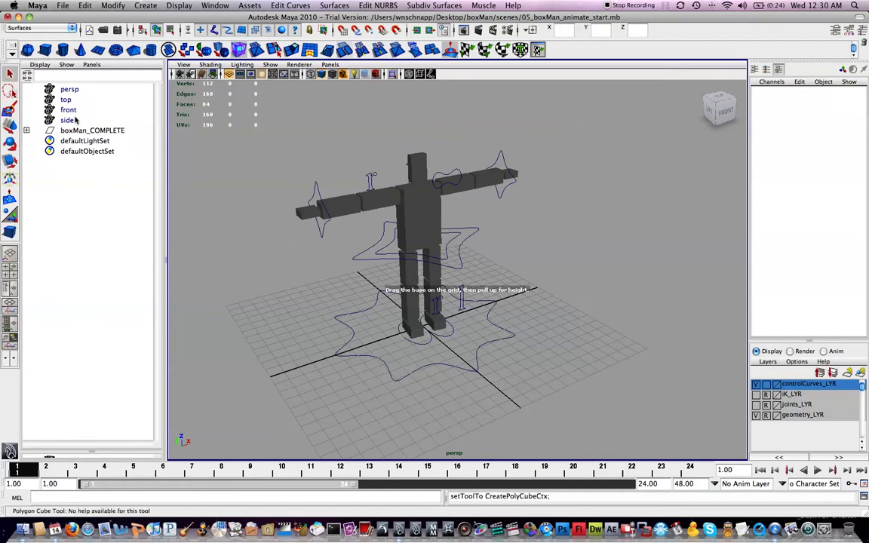
left_click(550, 371)
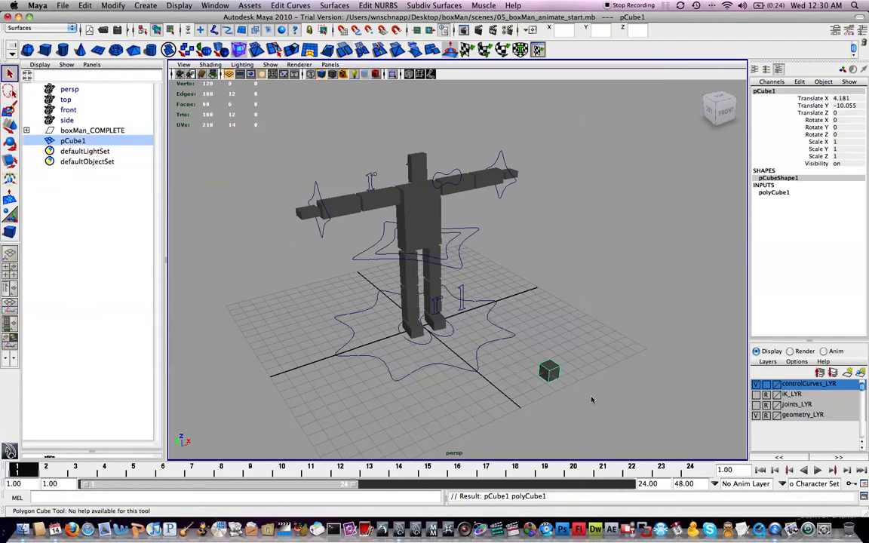
key("r")
left_click_drag(549, 371, 649, 371)
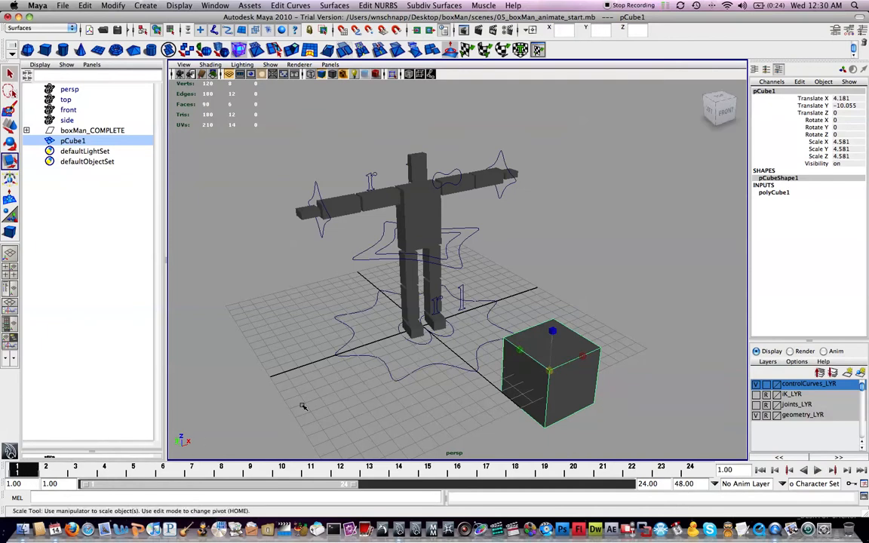
Key the cube's Translate X, Y and Z channels at frame 1
middle_click_drag(349, 374, 333, 346, "alt")
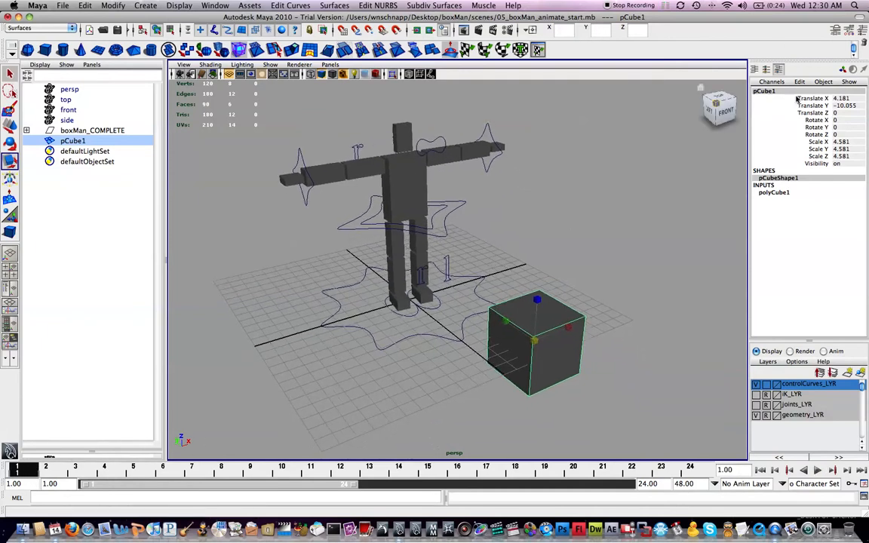
left_click_drag(819, 98, 814, 113)
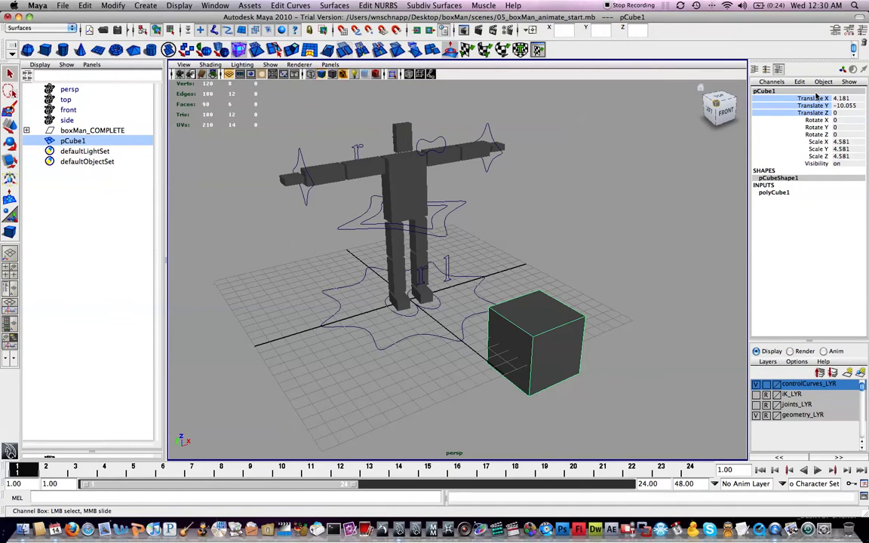
right_click(812, 106)
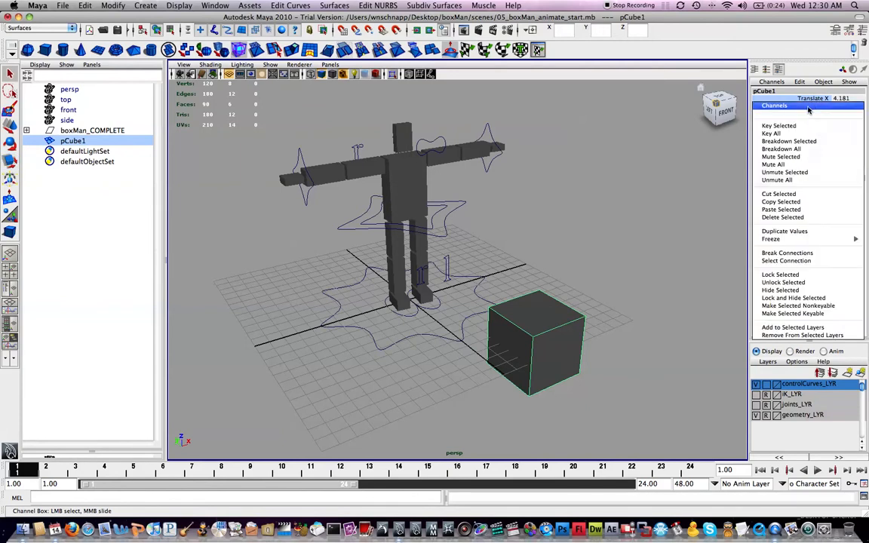
left_click(792, 126)
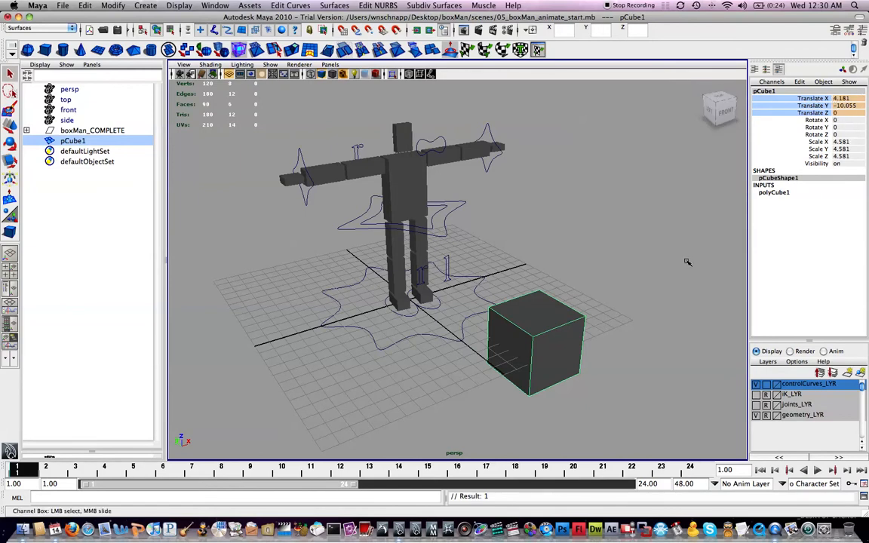
left_click(597, 263)
key("r")
left_click(561, 317)
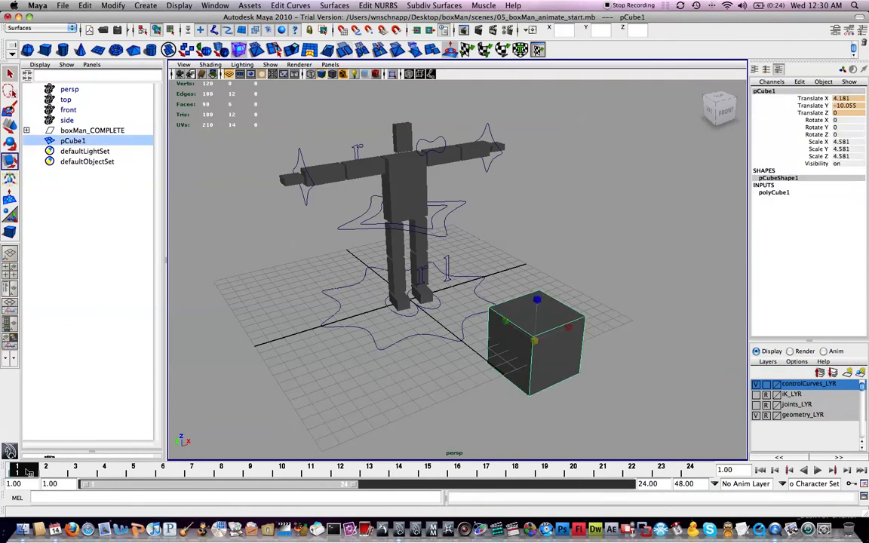
At frame 12, raise the cube to about X 10.8, Y -9.8, Z 8.4 and key its three translate channels
left_click_drag(29, 472, 77, 472)
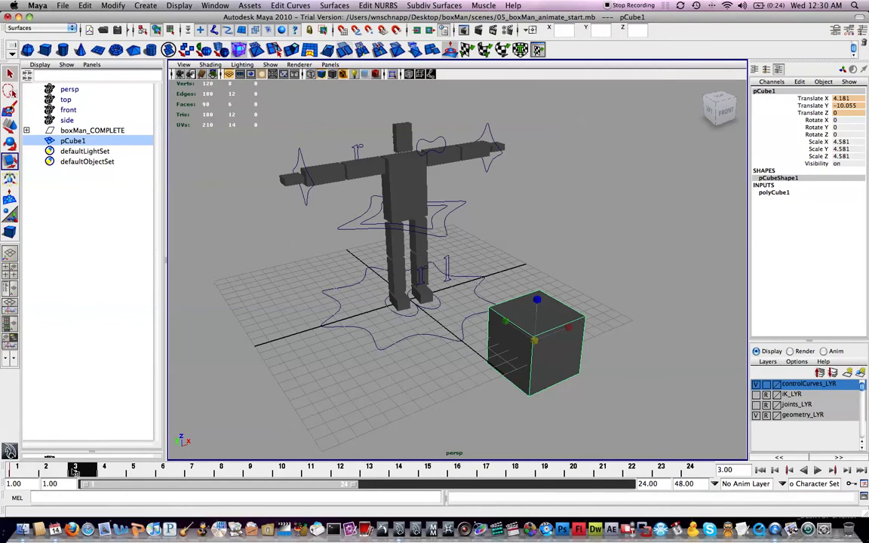
key("w")
left_click_drag(121, 475, 336, 472)
middle_click_drag(483, 318, 603, 229)
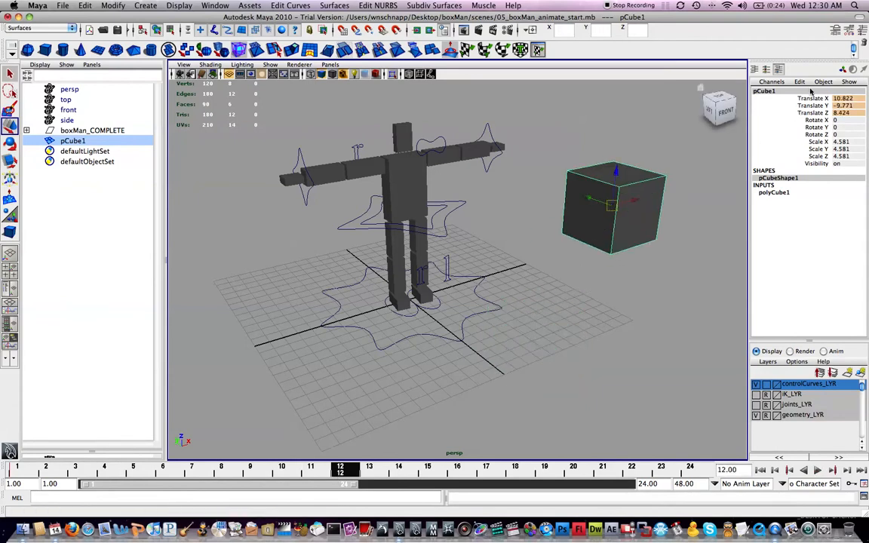
left_click_drag(814, 98, 808, 114)
right_click(809, 114)
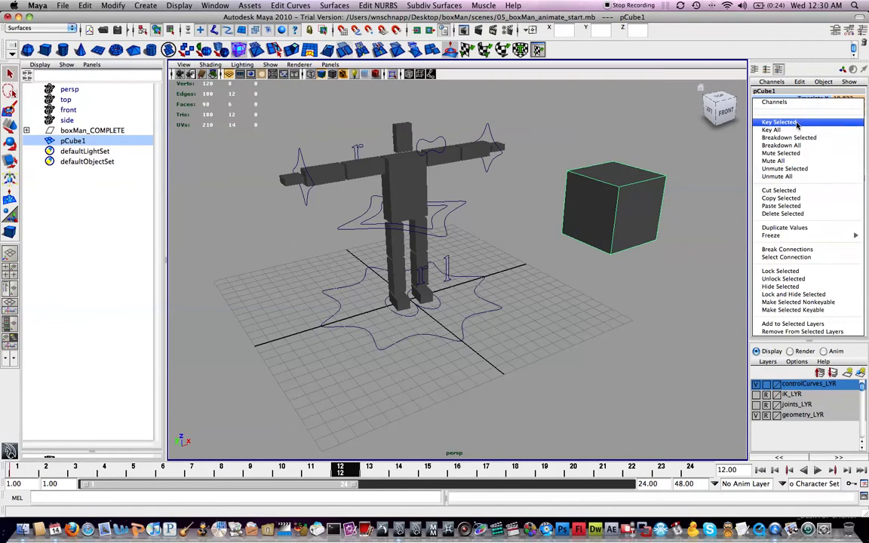
left_click(781, 122)
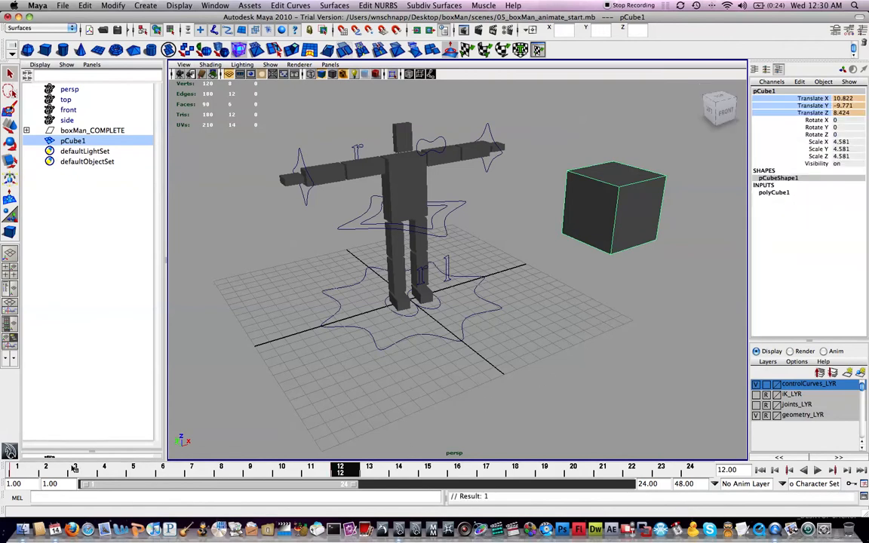
Copy the cube's frame 1 key and paste it at frame 24
left_click_drag(23, 470, 701, 472)
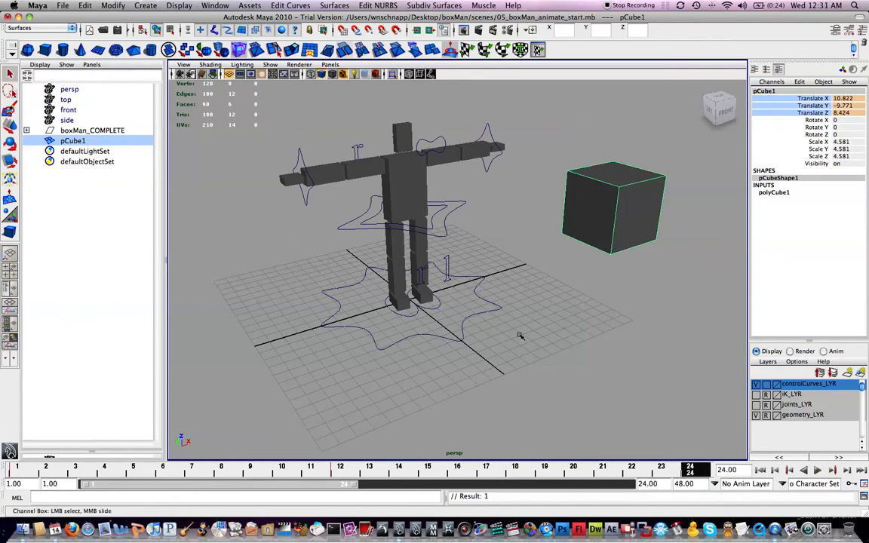
key("F11")
key("F11")
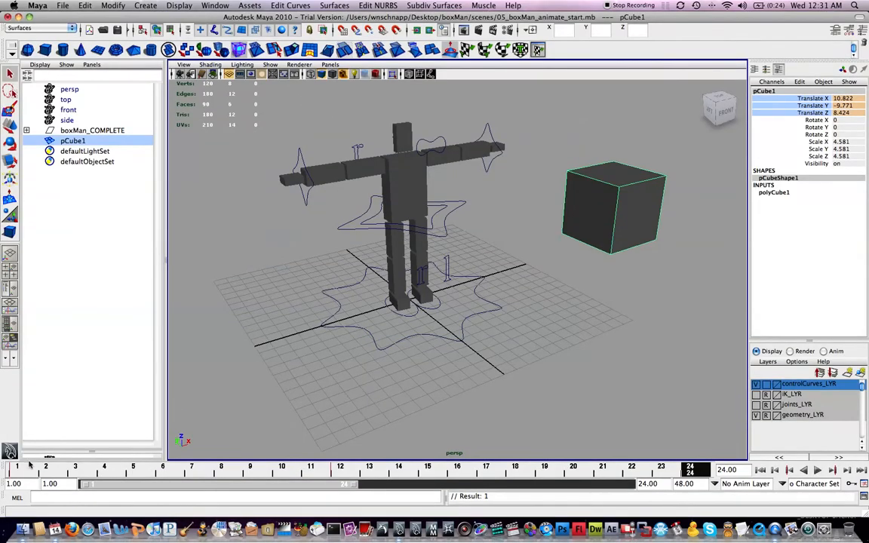
left_click(31, 468)
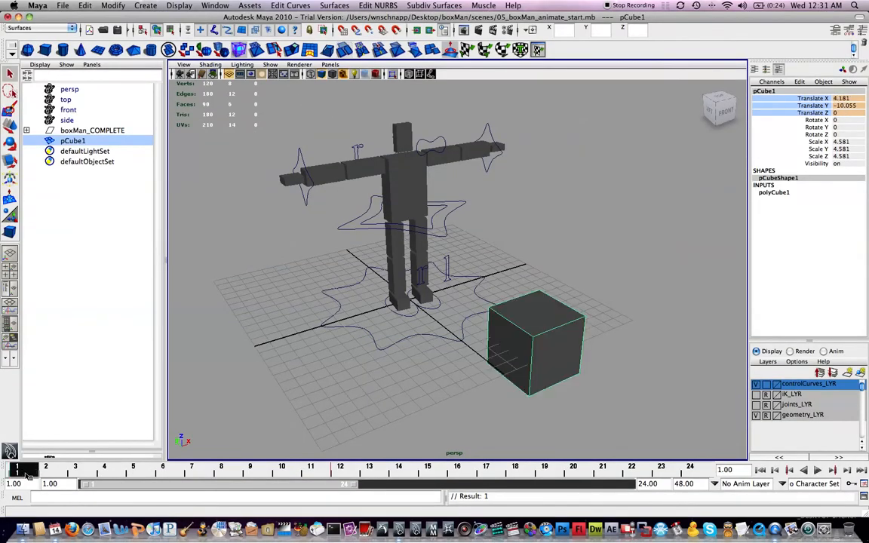
right_click(27, 474)
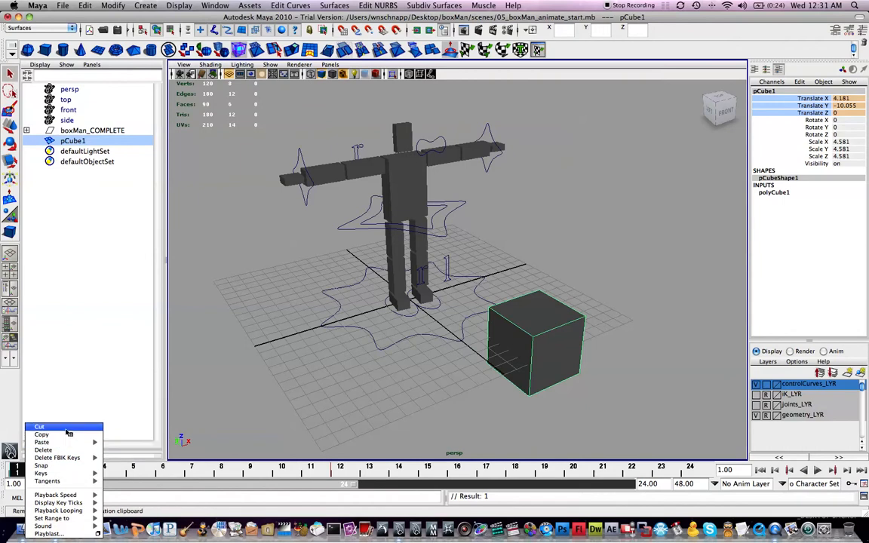
left_click(41, 434)
left_click(689, 468)
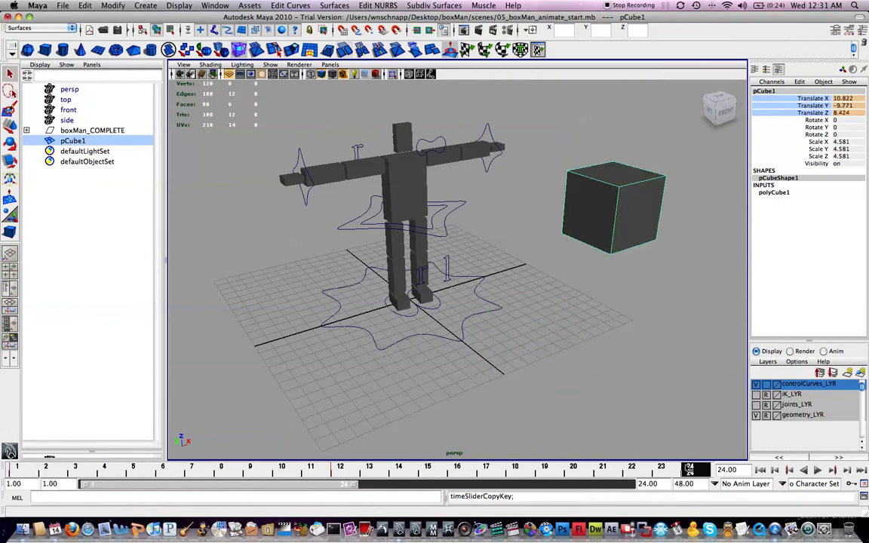
right_click(686, 469)
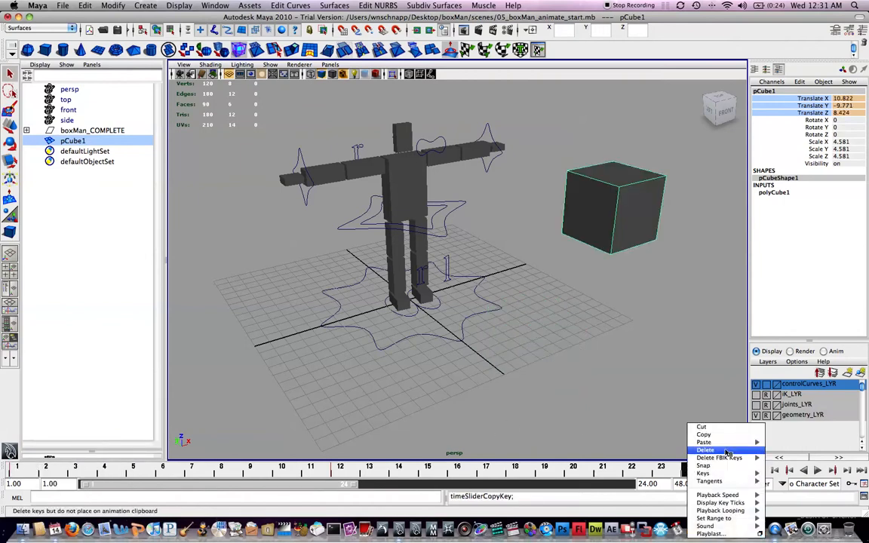
mouse_move(743, 442)
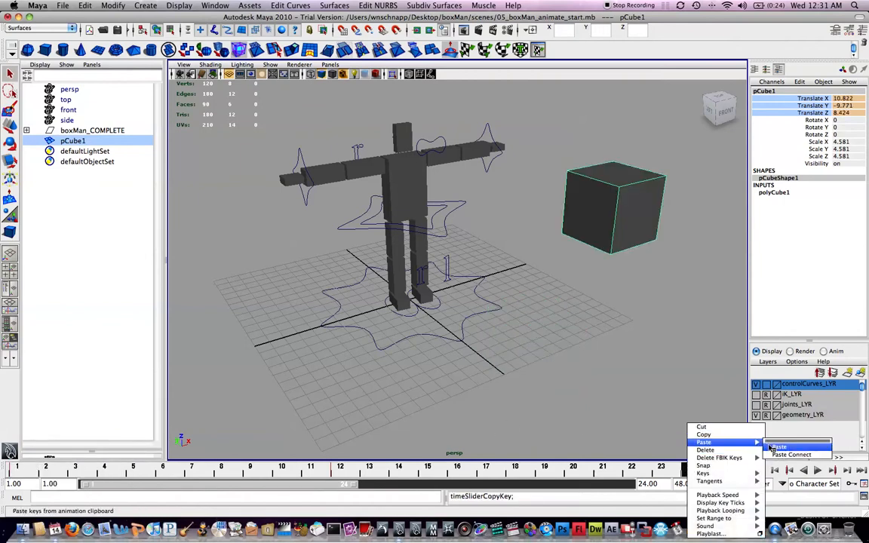
left_click(780, 444)
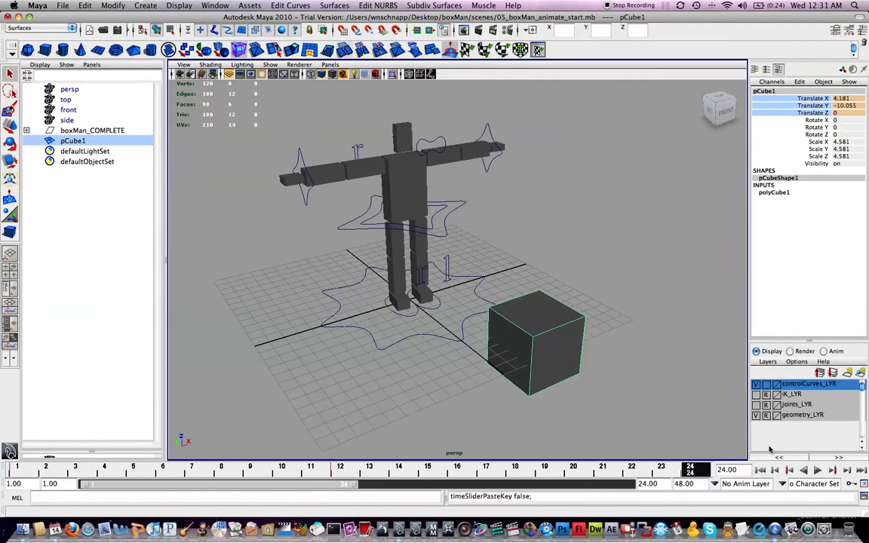
Play the cube's animation, stop the playback and examine the cube's path between its keyed positions
left_click(816, 469)
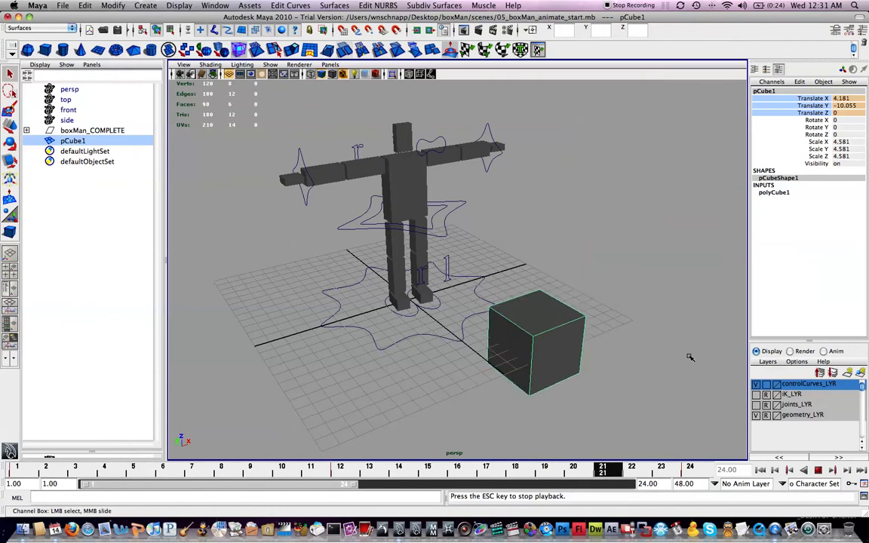
left_click(817, 470)
key("w")
left_click(665, 292)
left_click_drag(669, 219, 547, 327)
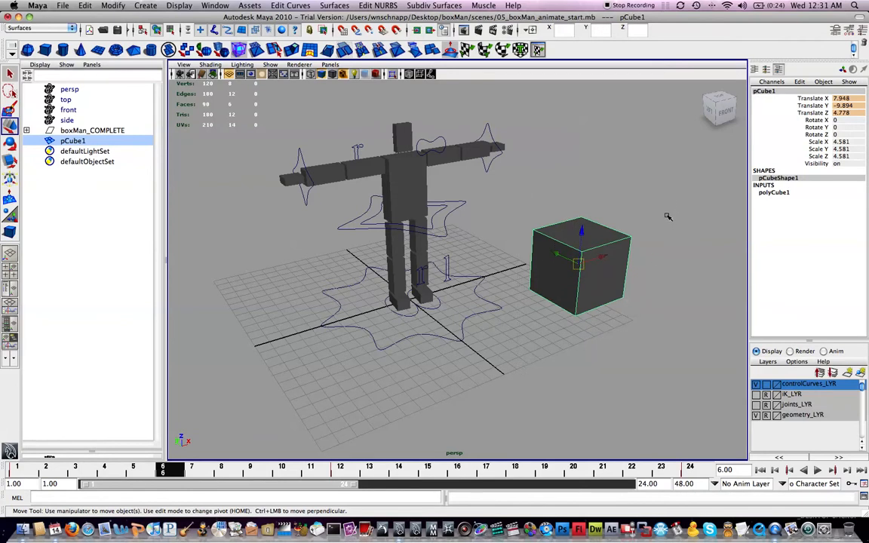
left_click_drag(675, 203, 526, 340)
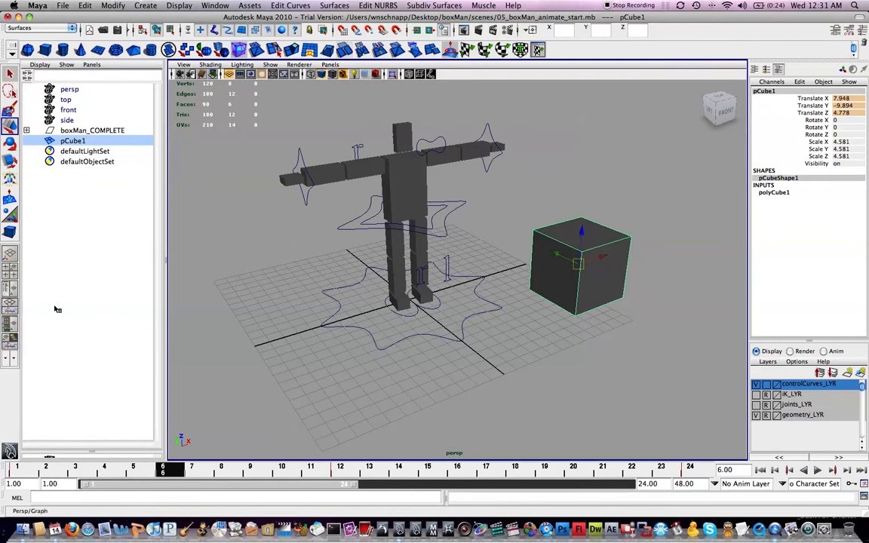
Switch to the Persp/Graph layout and frame the cube's Translate X, Y and Z curves in the Graph Editor
left_click(8, 309)
left_click(75, 290)
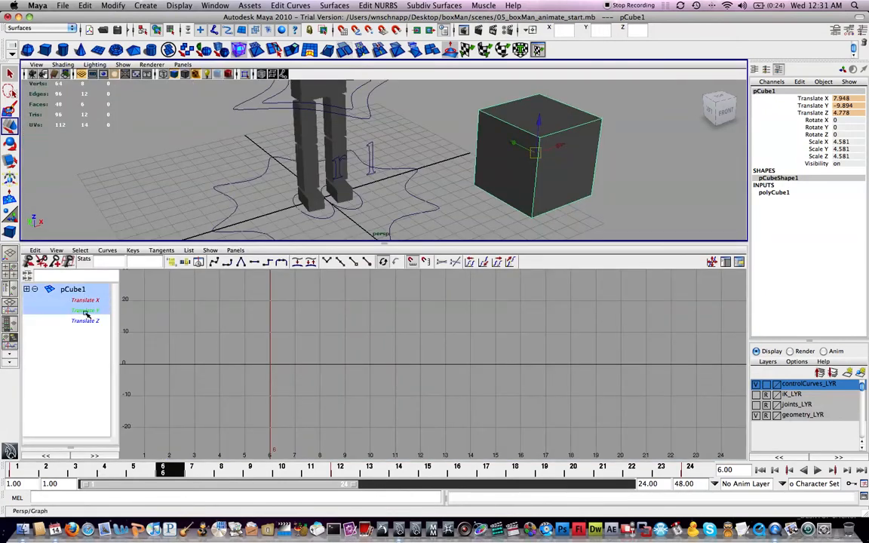
right_click_drag(349, 291, 229, 295, "alt")
key("a")
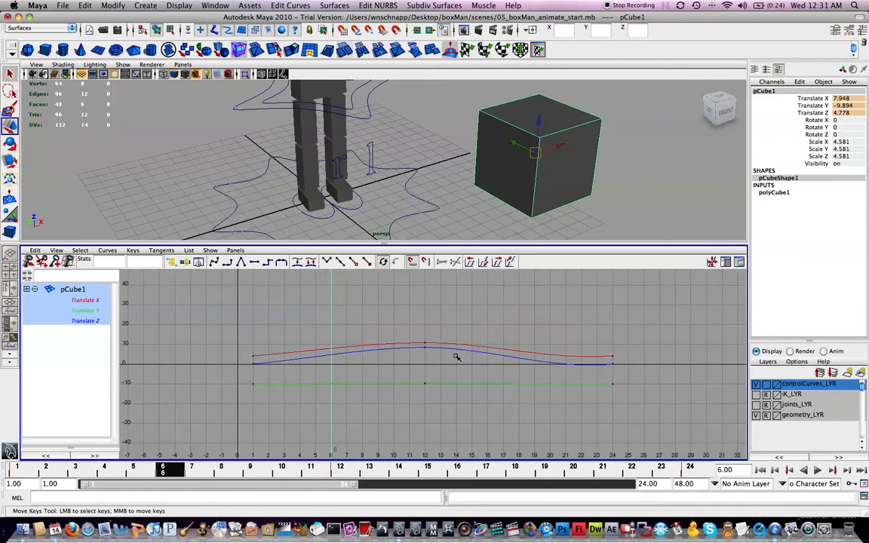
View the cube's translate curves individually in the Graph Editor, ending with only Translate Z shown
left_click(98, 300)
left_click(95, 309)
left_click(89, 326)
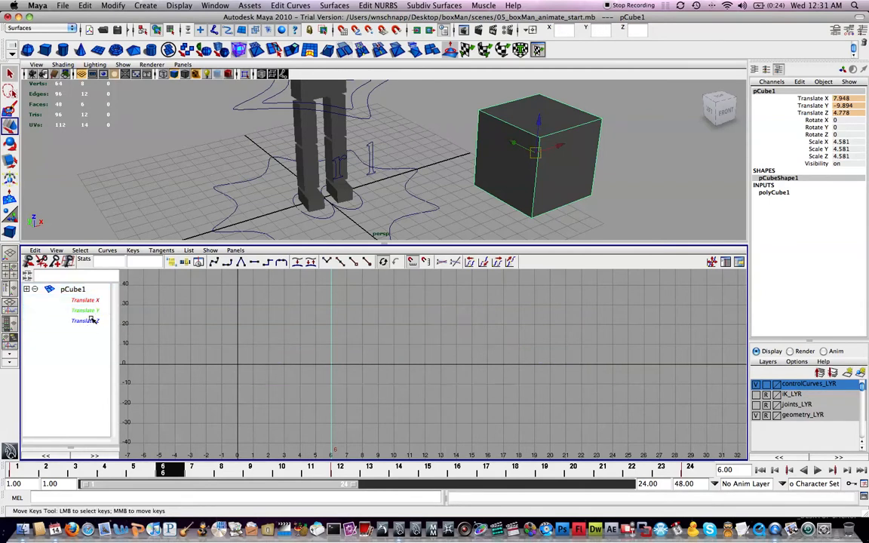
left_click(90, 320)
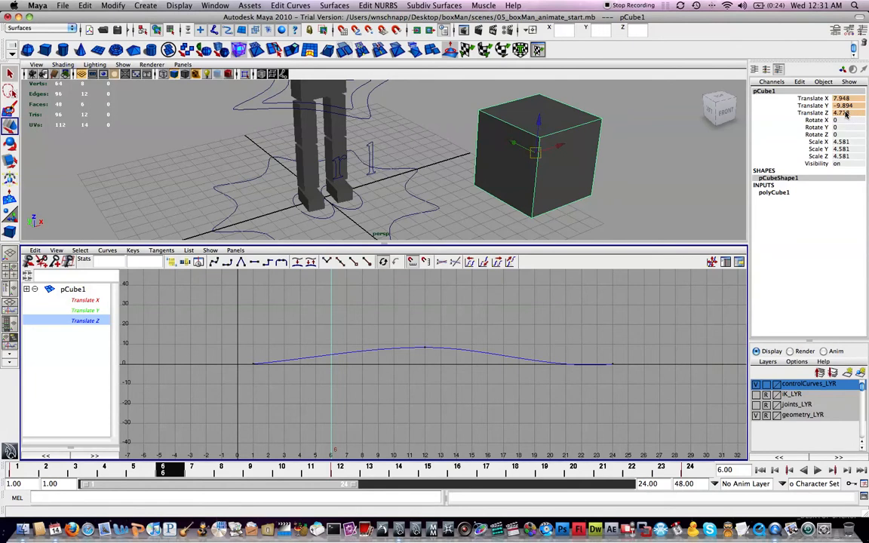
Raise the cube's Translate Z key at frame 12 to about 10.4 in the Graph Editor
left_click_drag(433, 338, 416, 367)
scroll(424, 360, "up", 15)
scroll(425, 359, "down", 15)
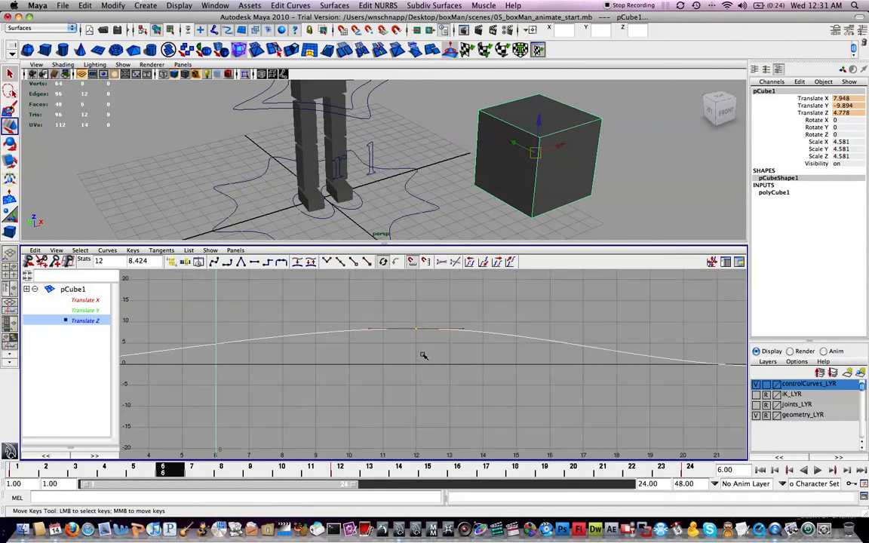
middle_click_drag(410, 347, 443, 335, "alt")
scroll(443, 338, "down", 5)
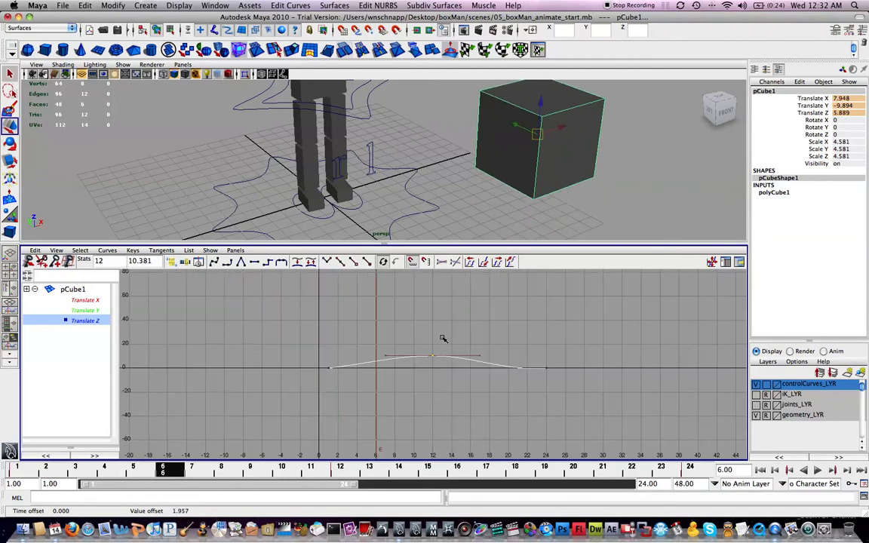
scroll(453, 346, "up", 5)
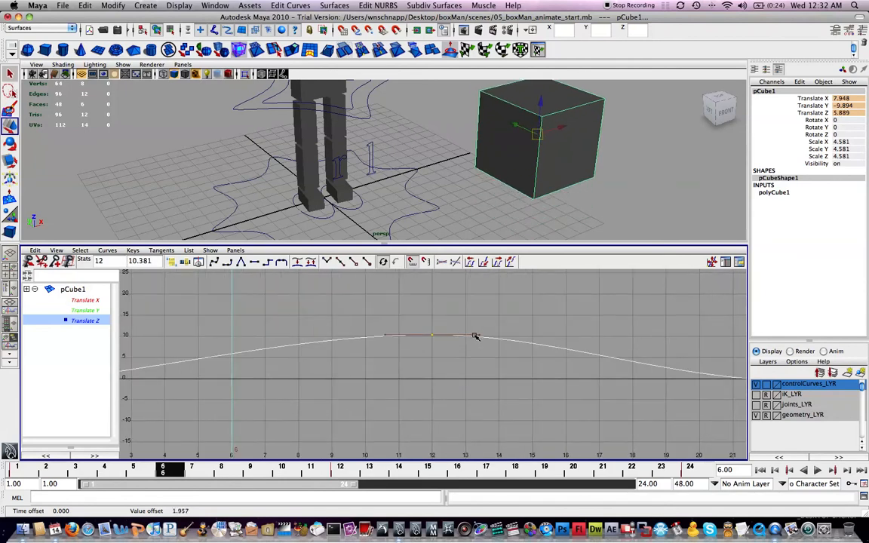
Try to adjust the outgoing tangent handle of the frame 12 key, and undo the edit
left_click(479, 343)
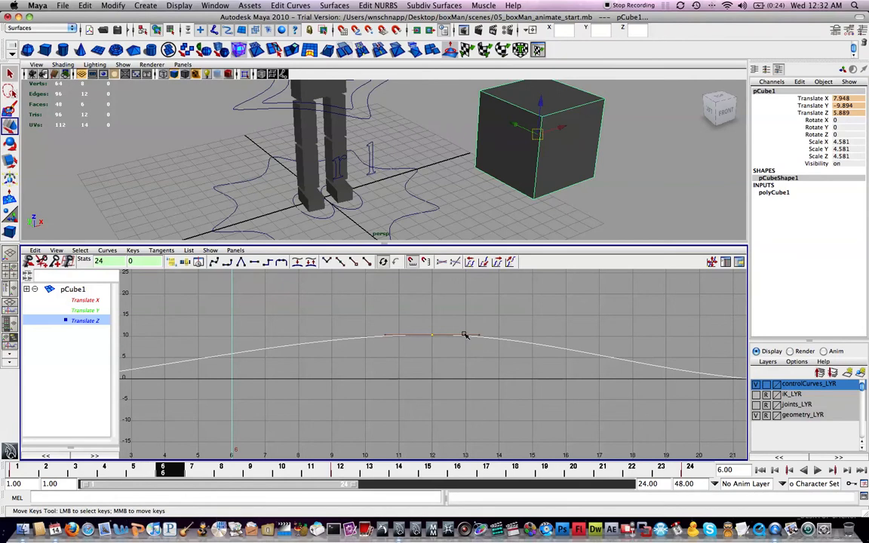
middle_click_drag(485, 337, 487, 337)
key("z")
key("e")
key("w")
key("e")
key("w")
key("e")
key("w")
key("e")
key("w")
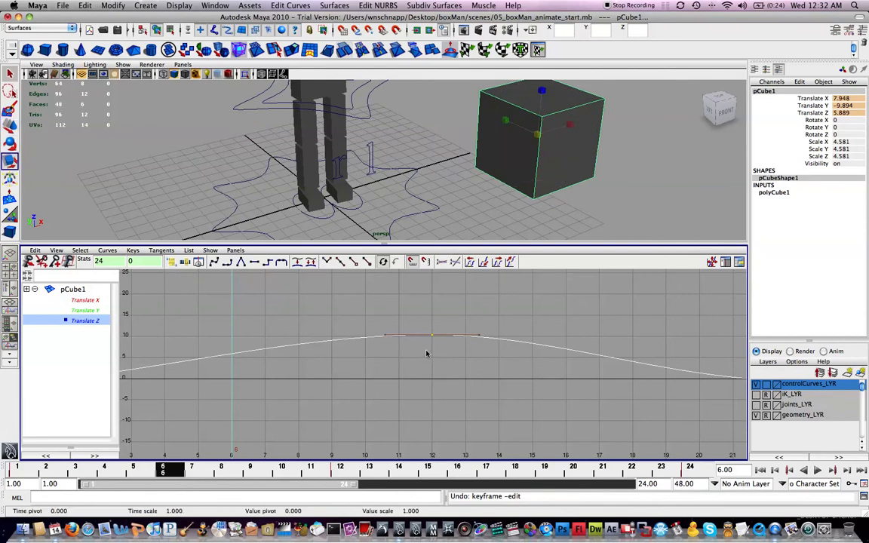
key("r")
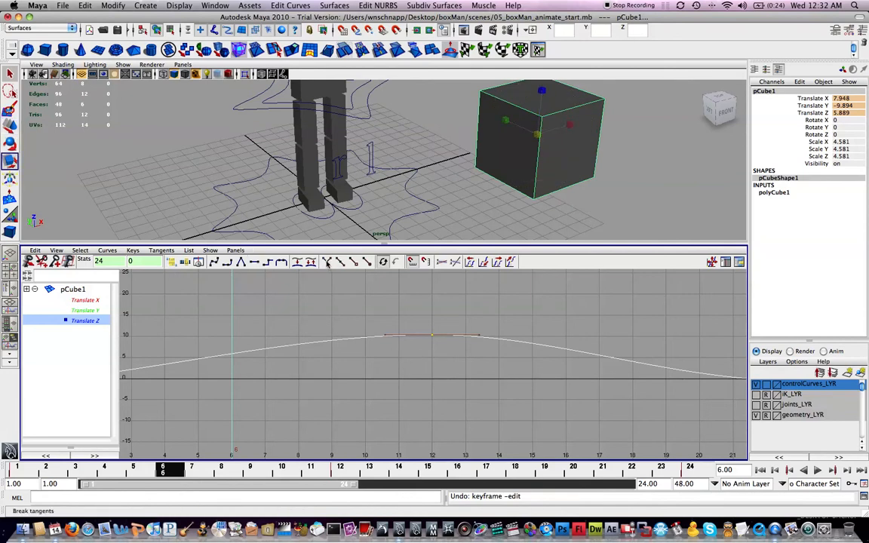
Break the tangents of the Translate Z key at frame 12 and pull its incoming handle downward
left_click(367, 261)
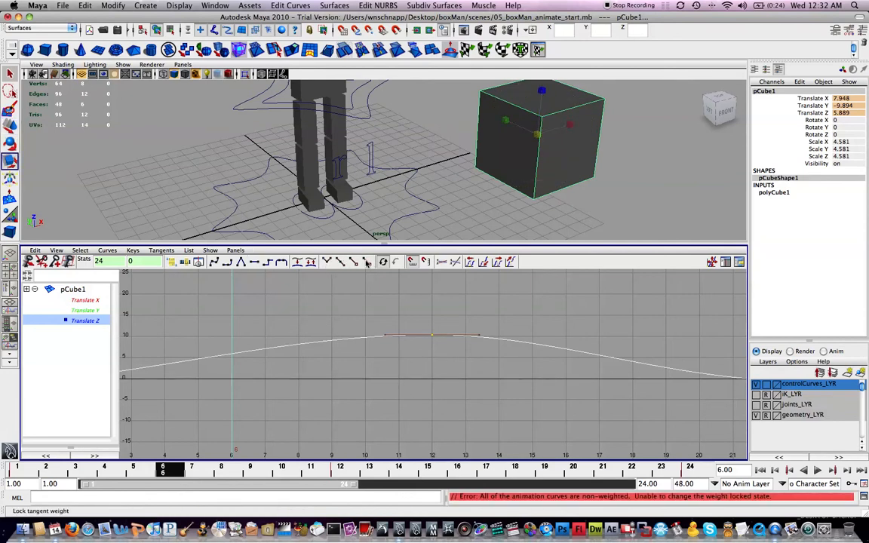
left_click(327, 268)
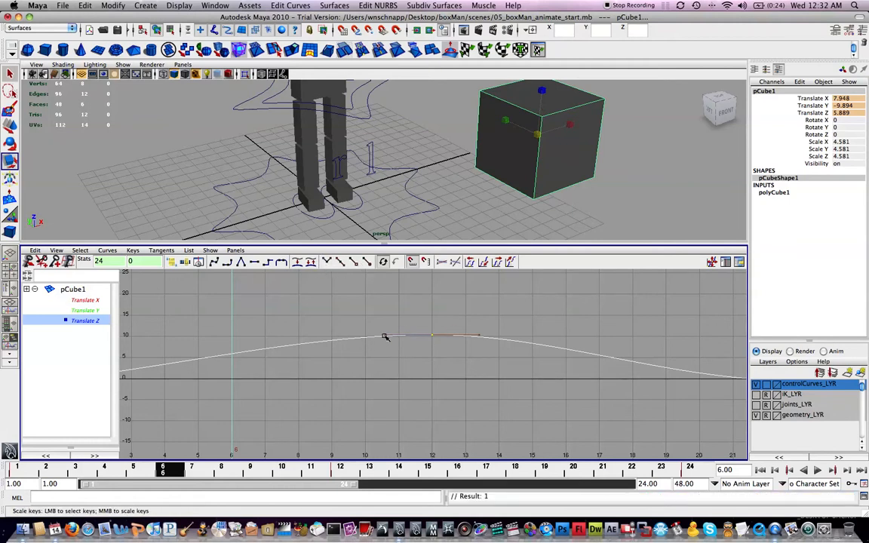
left_click(432, 335)
key("w")
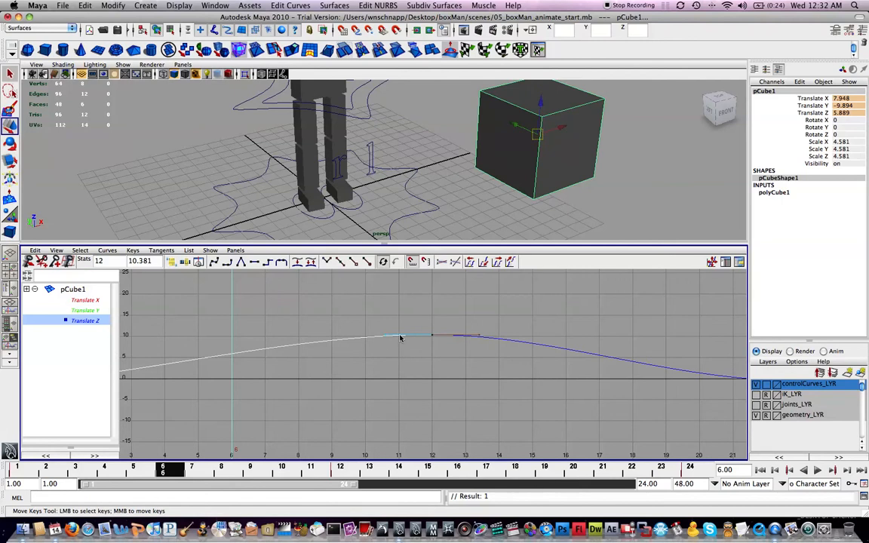
middle_click_drag(392, 335, 404, 357)
Play the animation and examine how the broken tangent changes the cube's motion, ending with playback stopped
right_click_drag(589, 178, 595, 182, "alt")
middle_click_drag(596, 182, 477, 169, "alt")
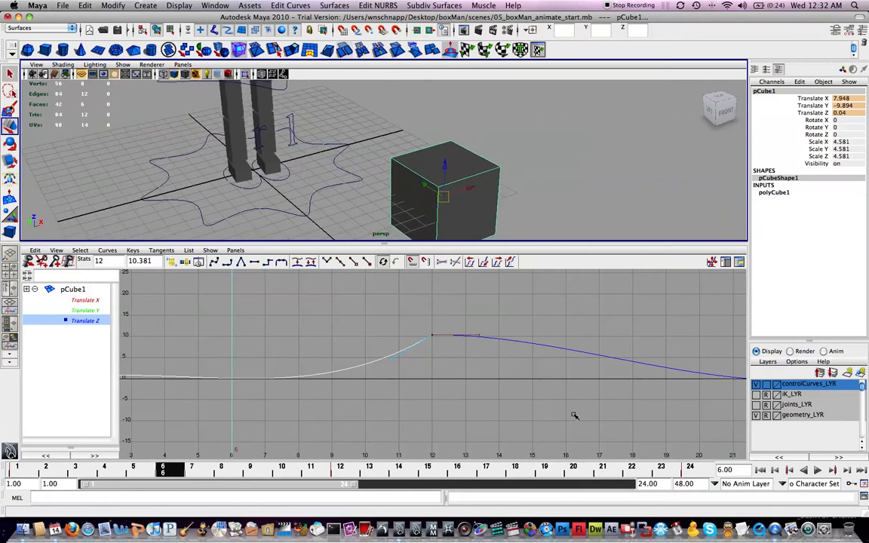
left_click(818, 469)
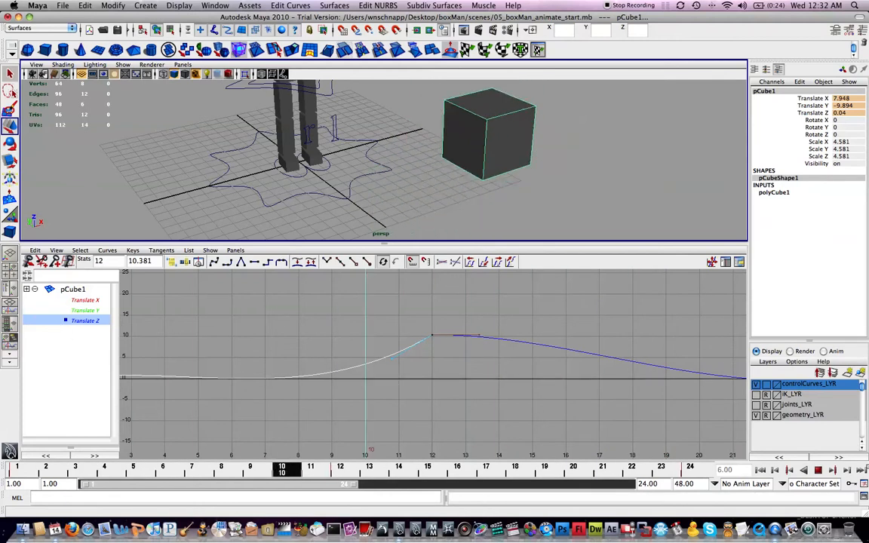
left_click(818, 471)
Undo the incoming handle edit at frame 12 and frame the whole Translate Z curve
key("super+z")
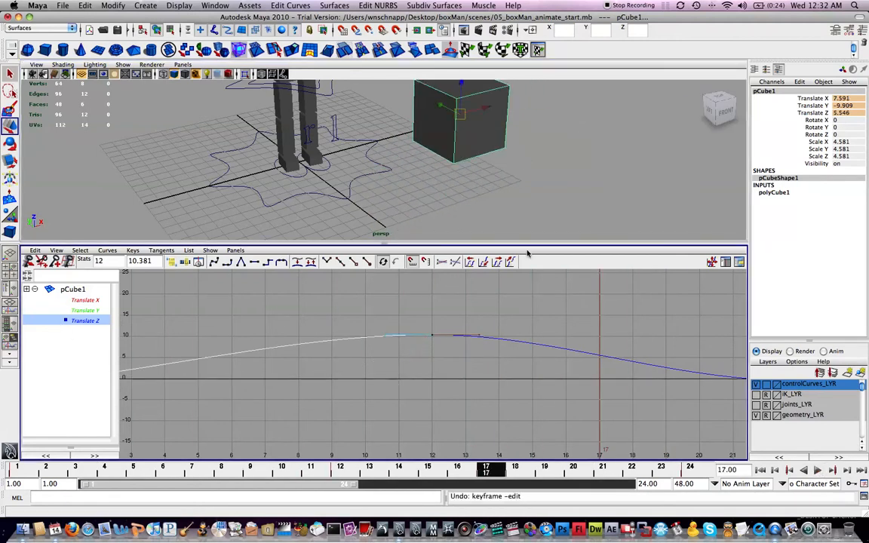
key("super+z")
scroll(519, 330, "down", 15)
middle_click_drag(519, 331, 504, 360, "alt")
scroll(519, 325, "up", 15)
key("f")
scroll(520, 375, "down", 3)
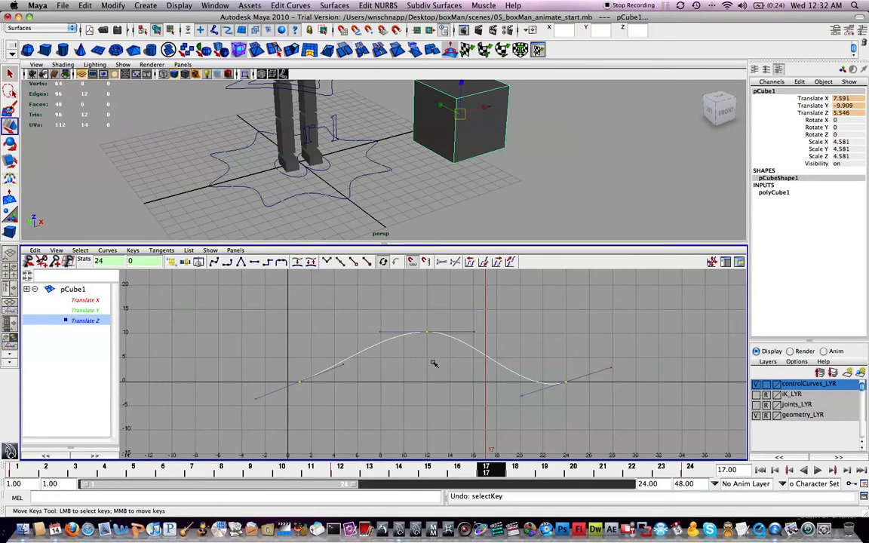
Select all the keys of the Translate Z curve and apply spline tangents to them
left_click(427, 332)
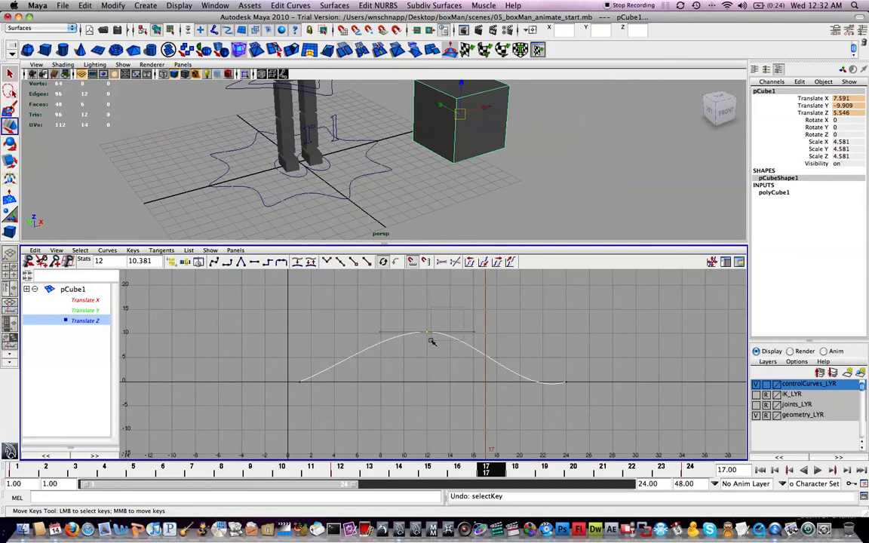
left_click_drag(445, 321, 422, 362)
left_click_drag(627, 309, 291, 471)
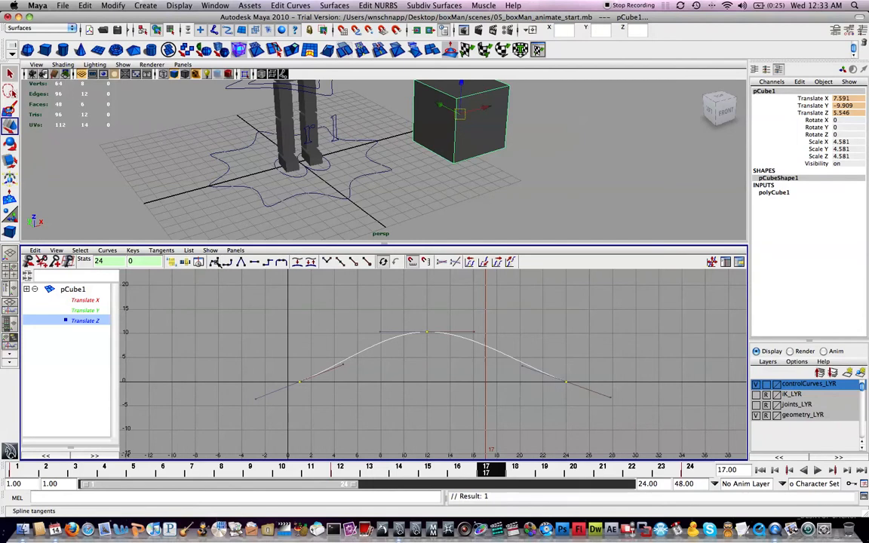
left_click(215, 261)
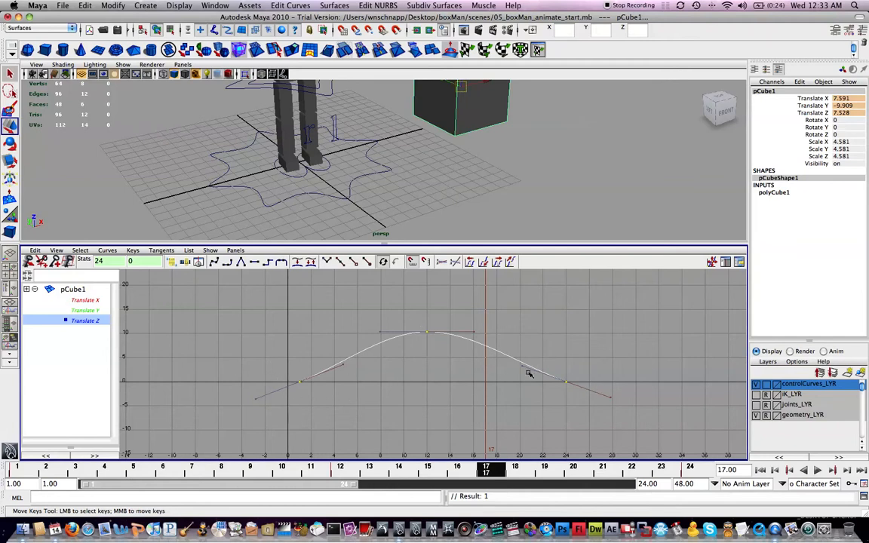
Tilt the frame 24 key's incoming handle below the curve and its outgoing handle above it, and briefly play the result
middle_click_drag(522, 367, 520, 375)
key("z")
left_click_drag(596, 352, 547, 400)
middle_click_drag(533, 382, 524, 411)
key("z")
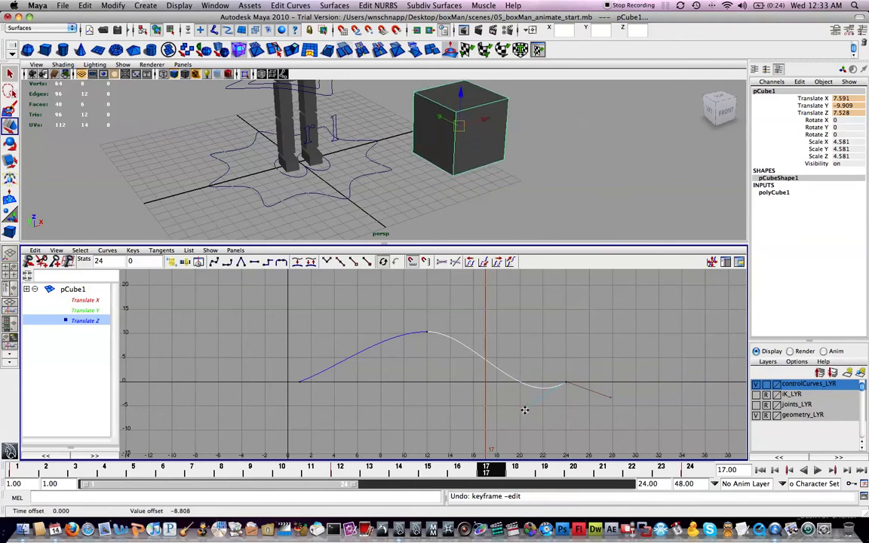
left_click(609, 398)
middle_click_drag(607, 397, 618, 348)
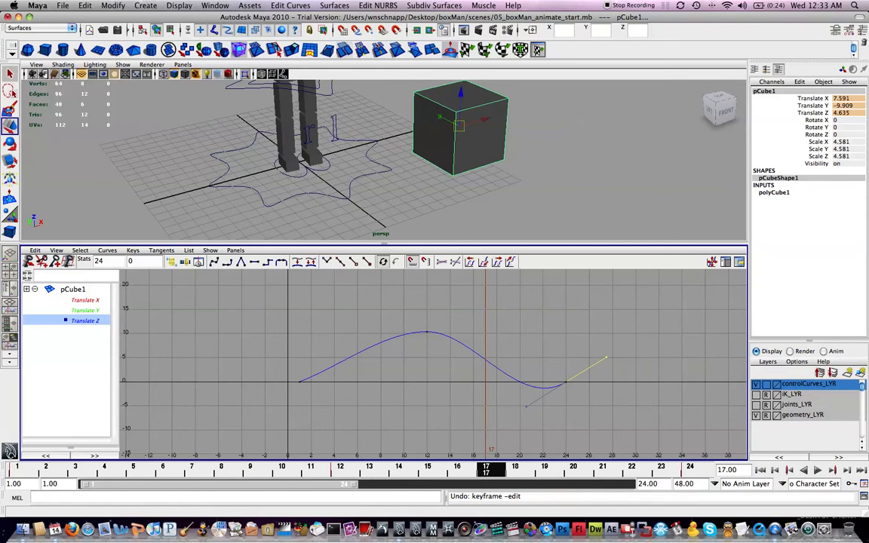
left_click(817, 469)
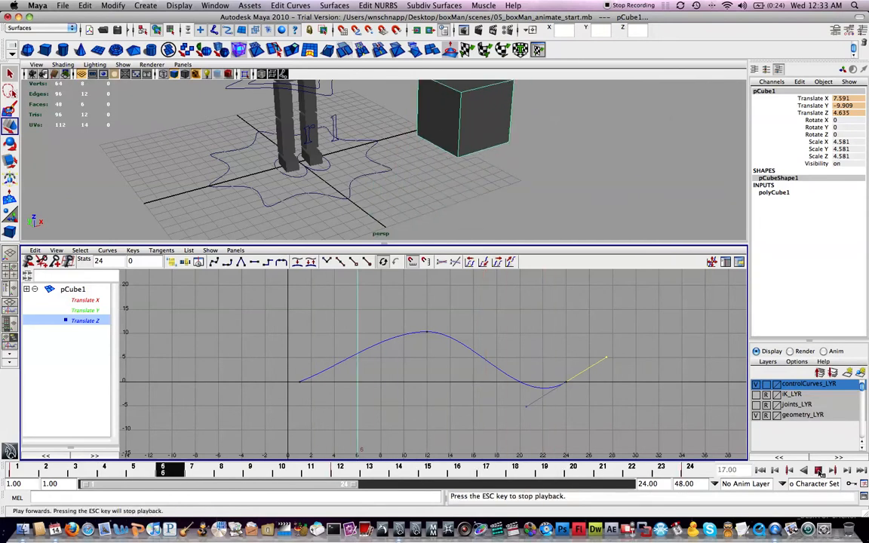
key("Escape")
Undo the frame 24 handle edits, the spline tangents and the broken tangent on the Translate Z curve
key("z")
key("z")
key("z")
key("z")
key("z")
key("z")
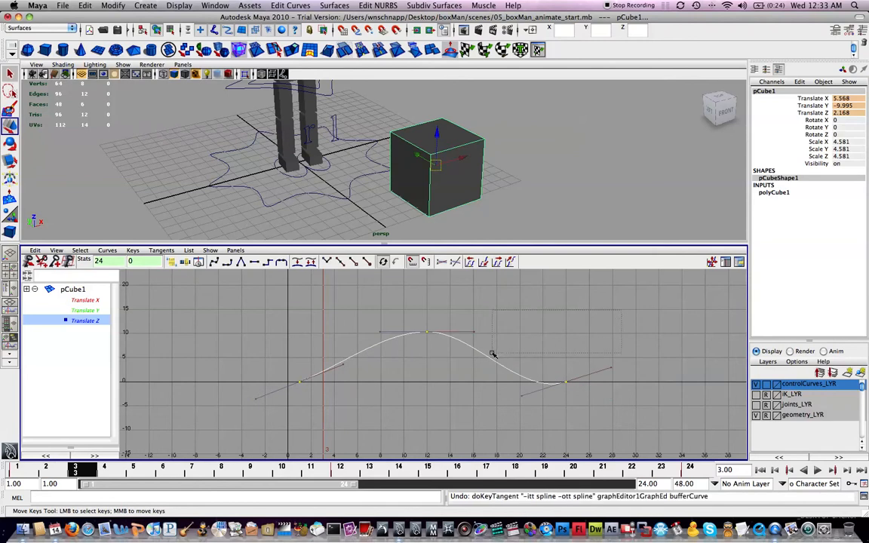
key("z")
key("z")
key("z")
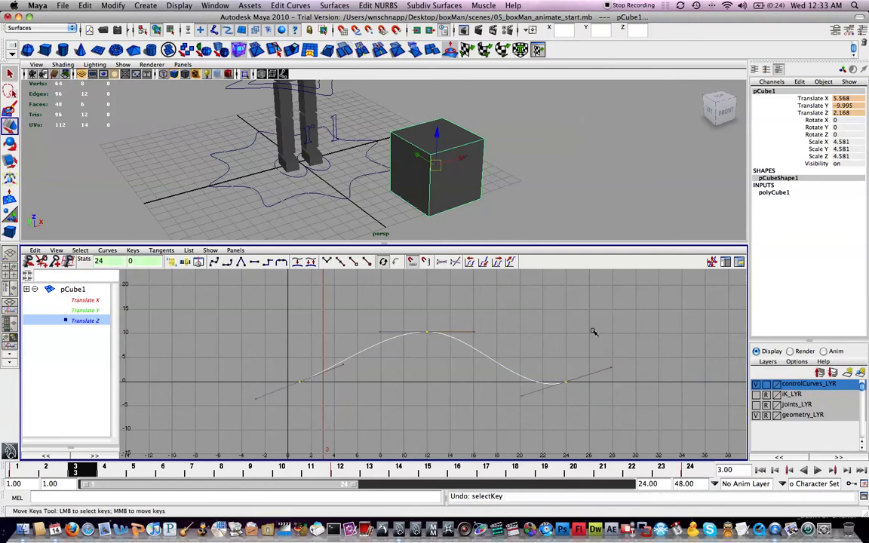
key("z")
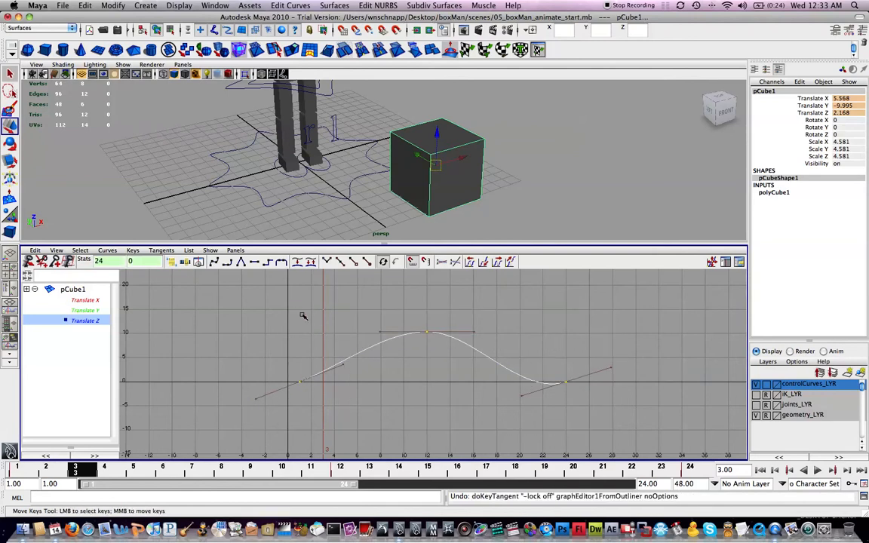
Apply flat tangents to all the Translate Z keys and briefly play the cube's animation
left_click(257, 262)
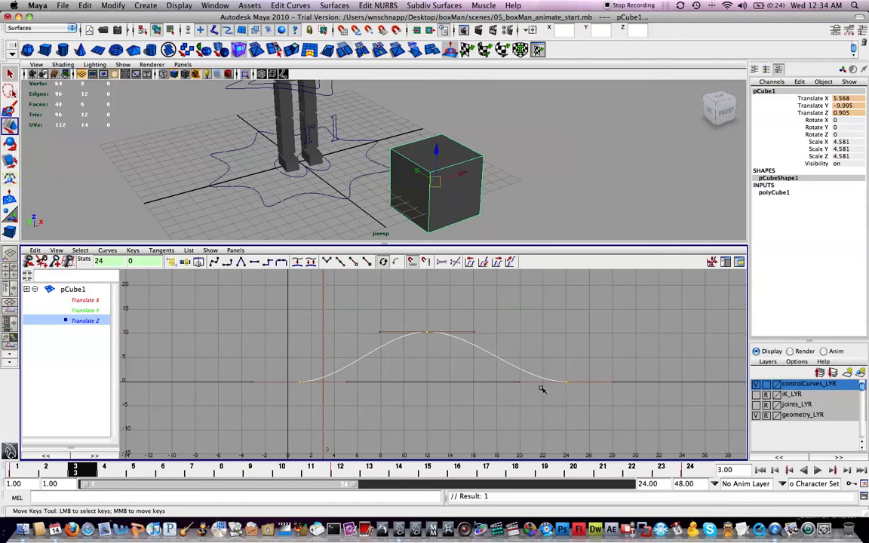
left_click(817, 469)
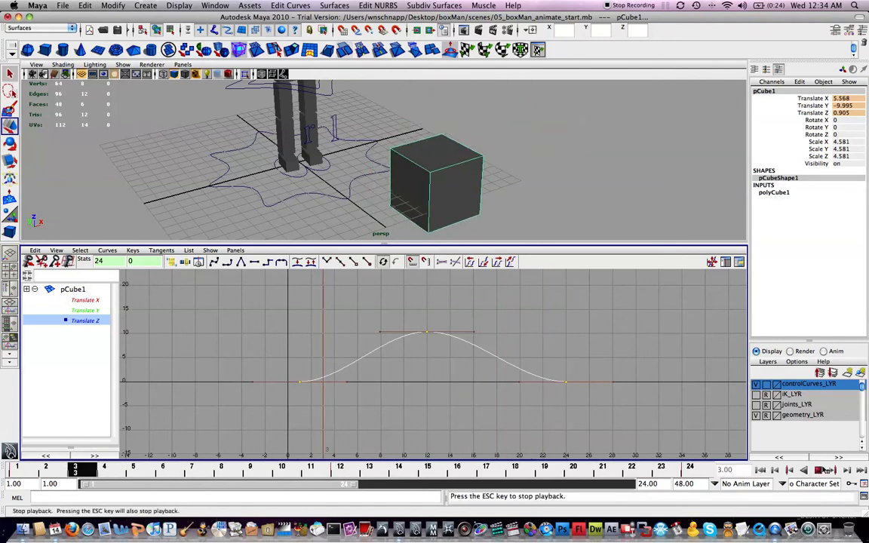
left_click(824, 470)
Enlarge the perspective view to fill the workspace and bring the whole rig and the cube into view
left_click_drag(486, 175, 511, 202, "alt")
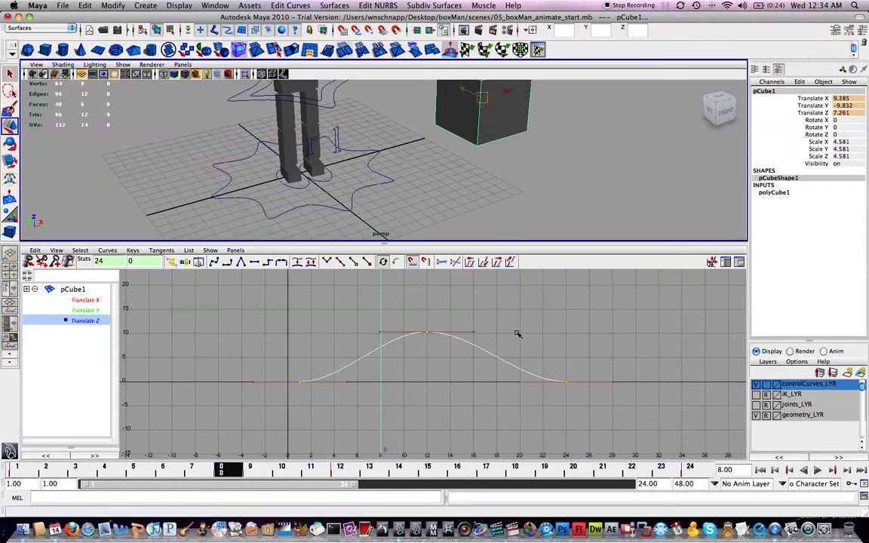
key("space")
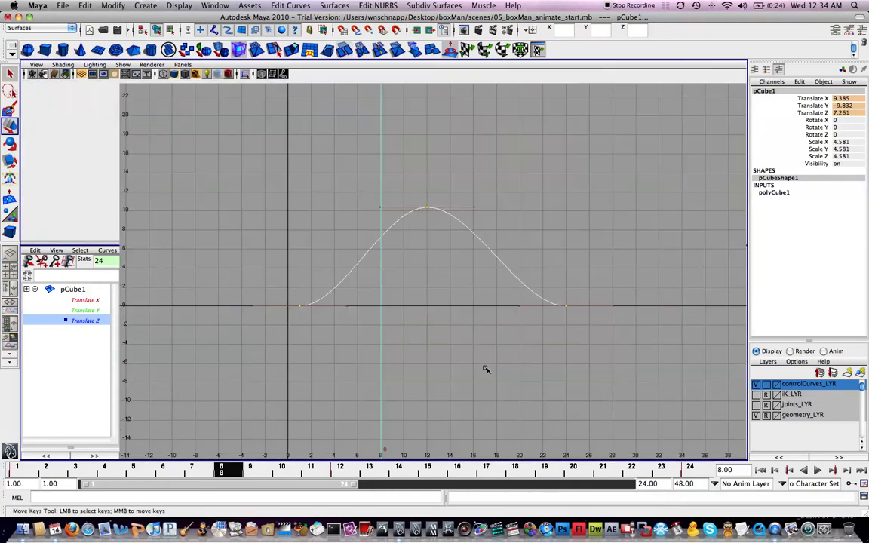
left_click_drag(528, 230, 533, 244, "alt")
mouse_move(425, 259)
middle_mouse_down("alt")
mouse_move(460, 251)
mouse_move(442, 261)
middle_mouse_up("alt")
key("space")
key("space")
left_click_drag(442, 261, 460, 254, "alt")
middle_click_drag(460, 254, 494, 222, "alt")
left_click_drag(494, 221, 469, 218, "alt")
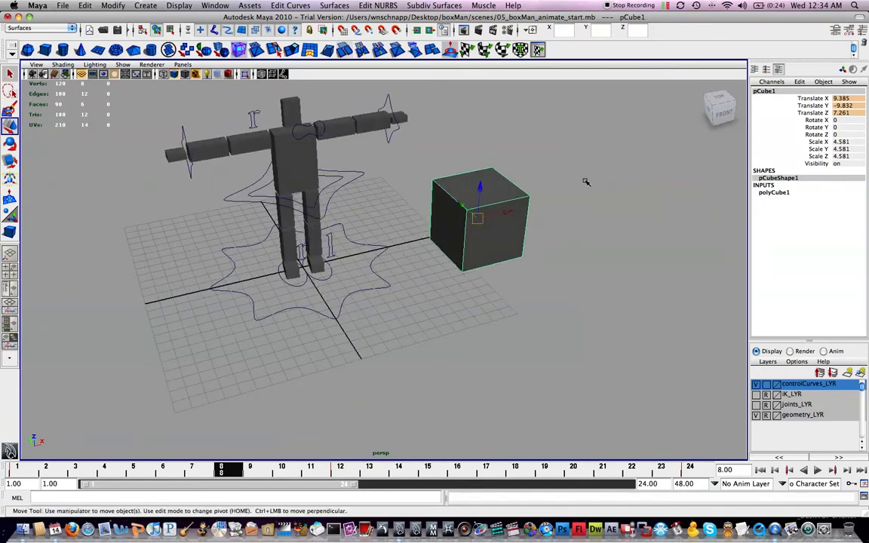
left_click_drag(581, 151, 495, 308)
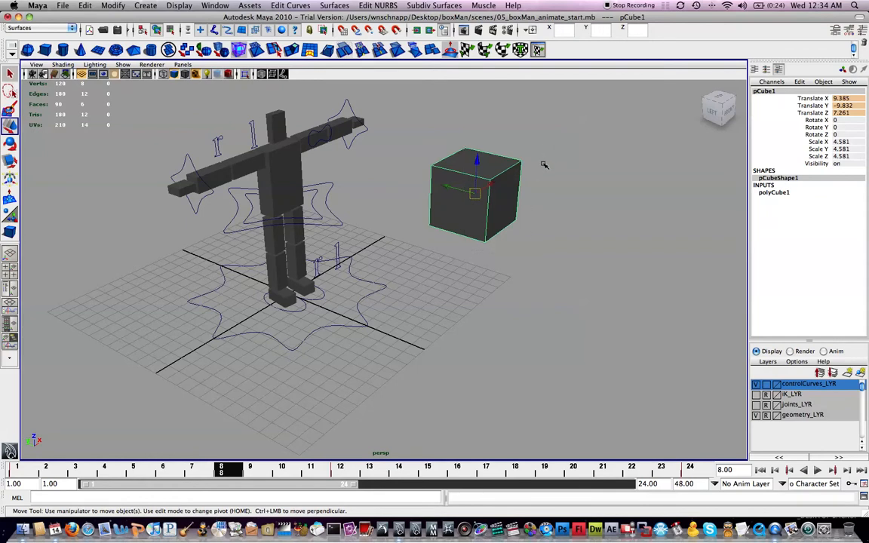
key("e")
key("r")
key("e")
key("r")
key("r")
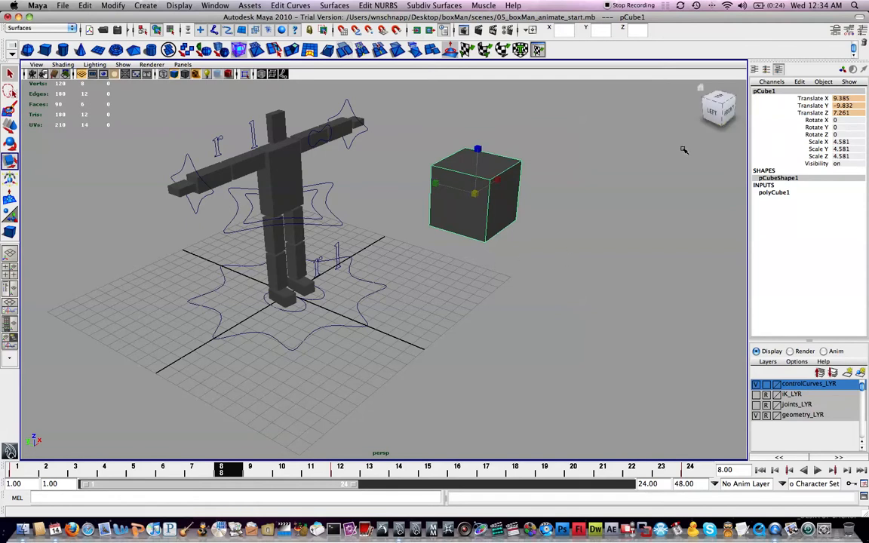
Select the full frame range 1 to 24 on the timeline and cut all of the cube's keys
left_click(398, 469)
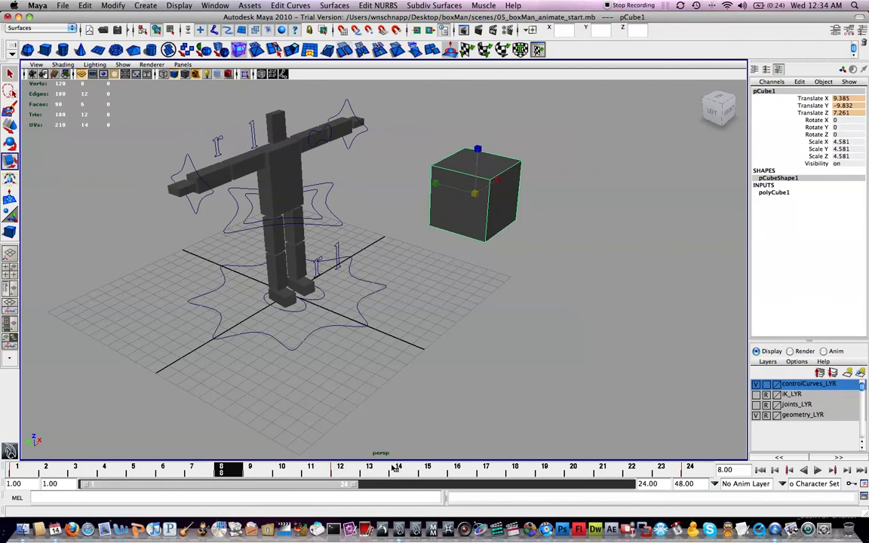
double_click(398, 469, "shift")
right_click(349, 472)
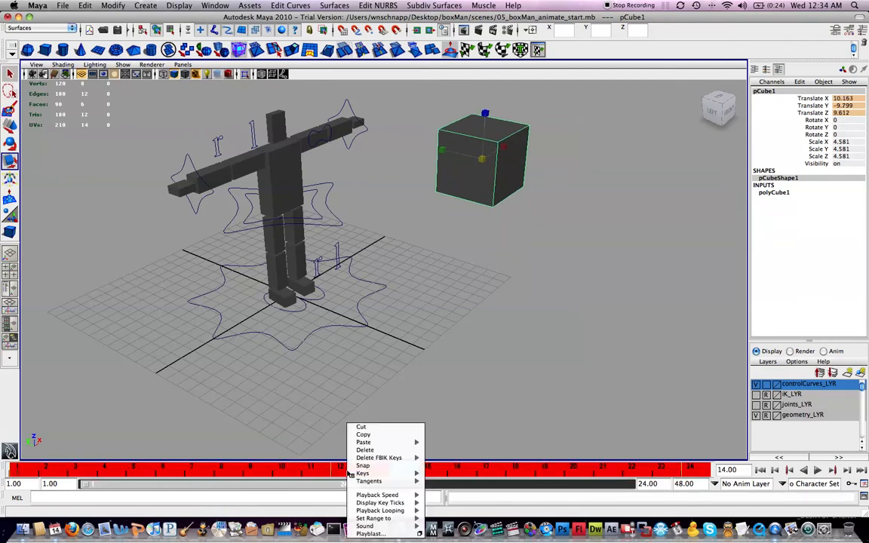
left_click(377, 431)
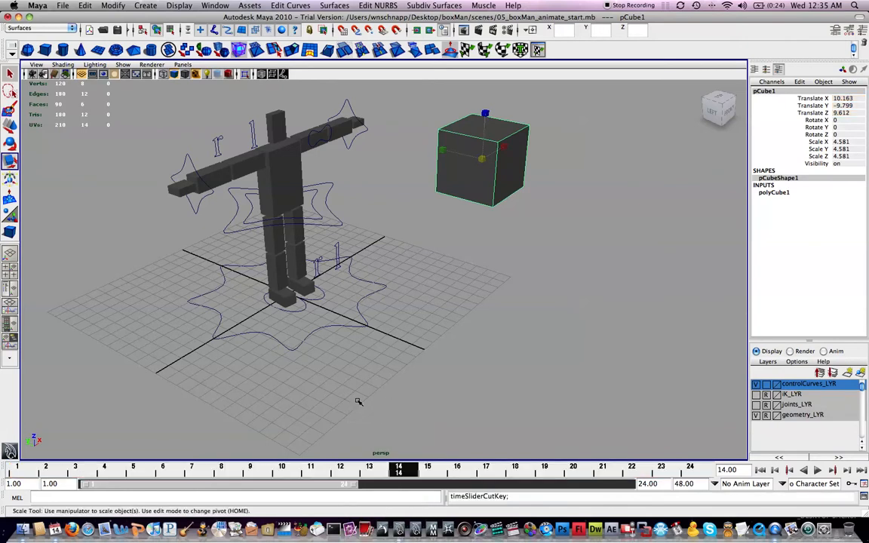
Play the timeline to check the cube's motion and examine the cube and rig from several angles
key("alt+v")
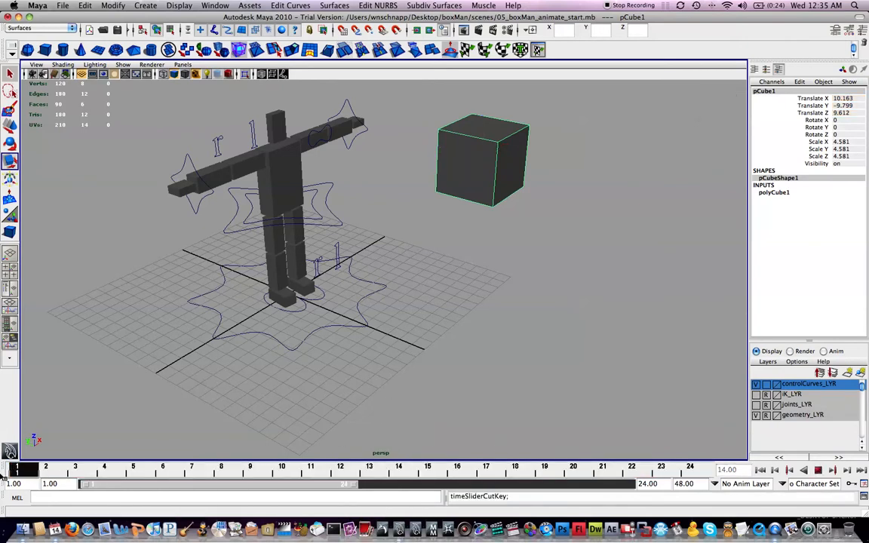
key("w")
left_click_drag(568, 242, 485, 261, "alt")
middle_click_drag(532, 254, 516, 224, "alt")
left_click_drag(516, 225, 538, 276, "alt")
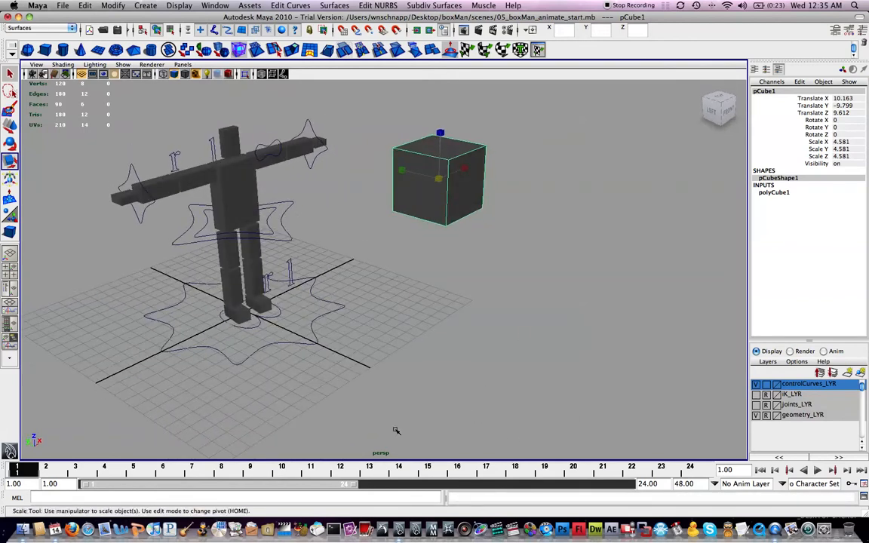
left_click_drag(437, 317, 400, 236, "alt")
left_click(521, 178)
left_click_drag(520, 159, 442, 242)
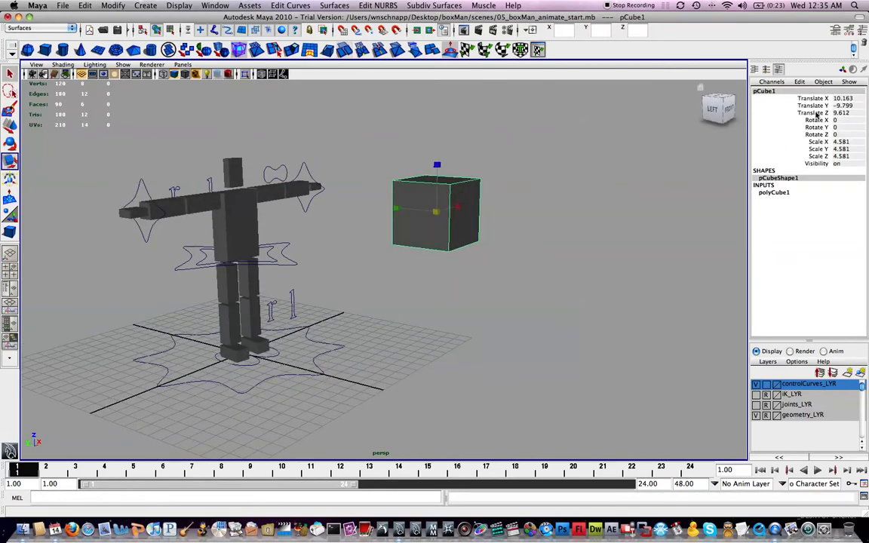
Key the cube's translate, rotate and scale channels separately at frame 1, and undo the three sets of keys
left_click_drag(814, 98, 825, 113)
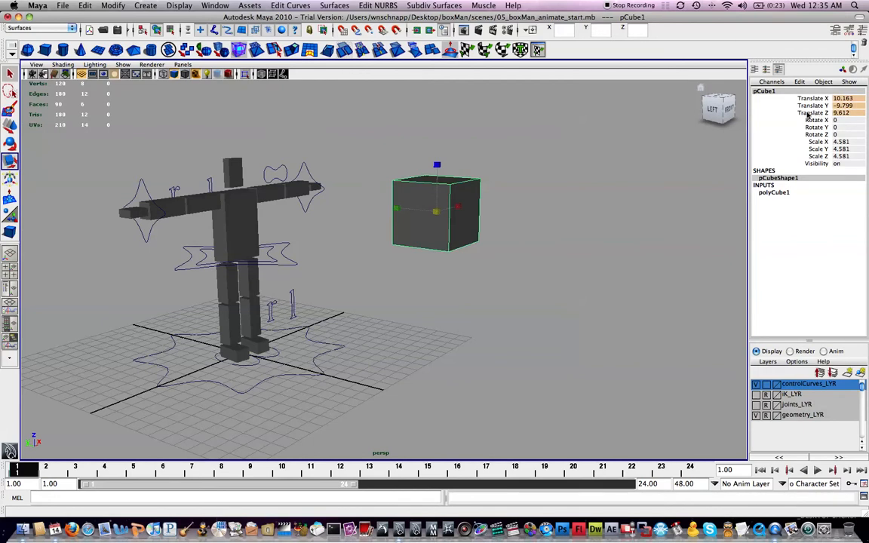
key("shift+e")
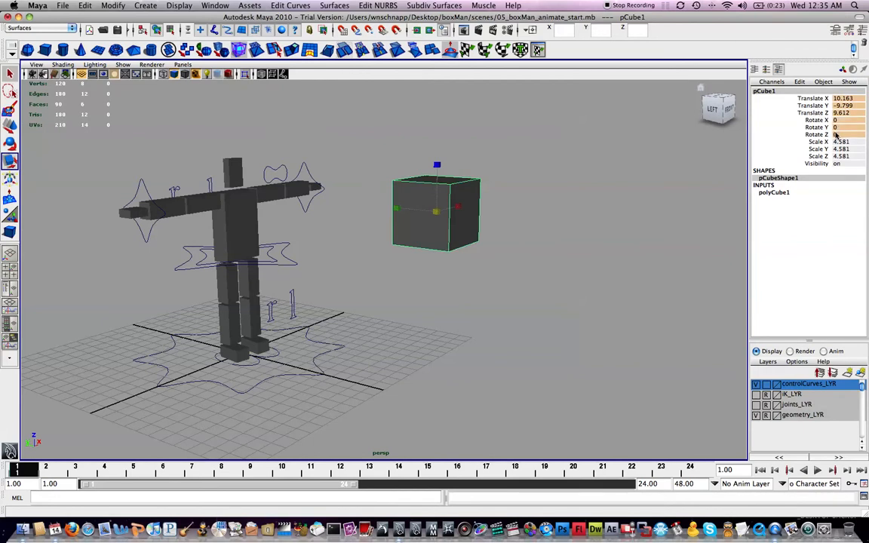
key("shift+r")
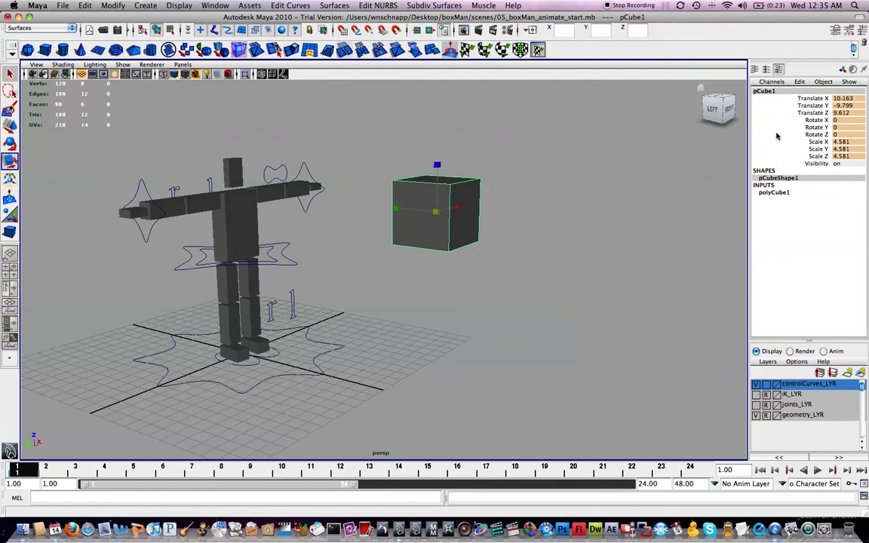
key("z")
key("z")
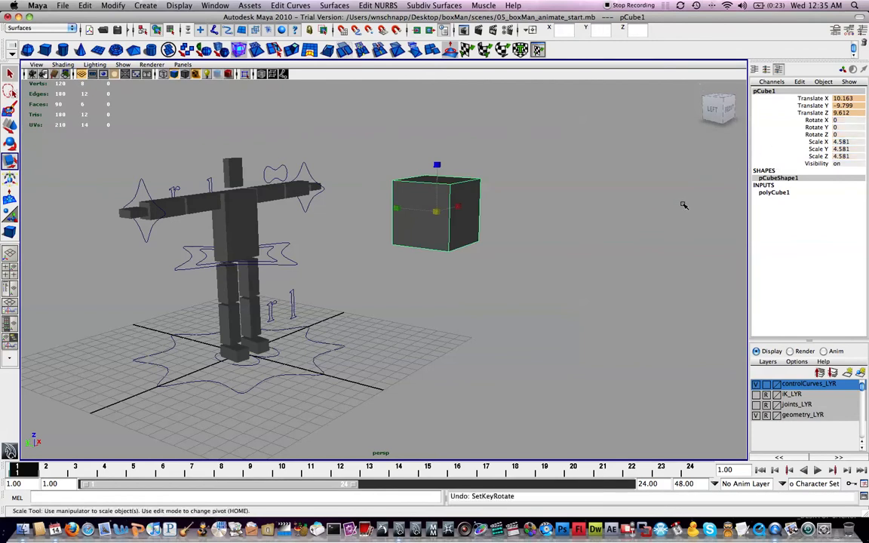
key("z")
Try moving the cube up and away from the rig and selecting its translate channels for keying, and undo the changes
key("w")
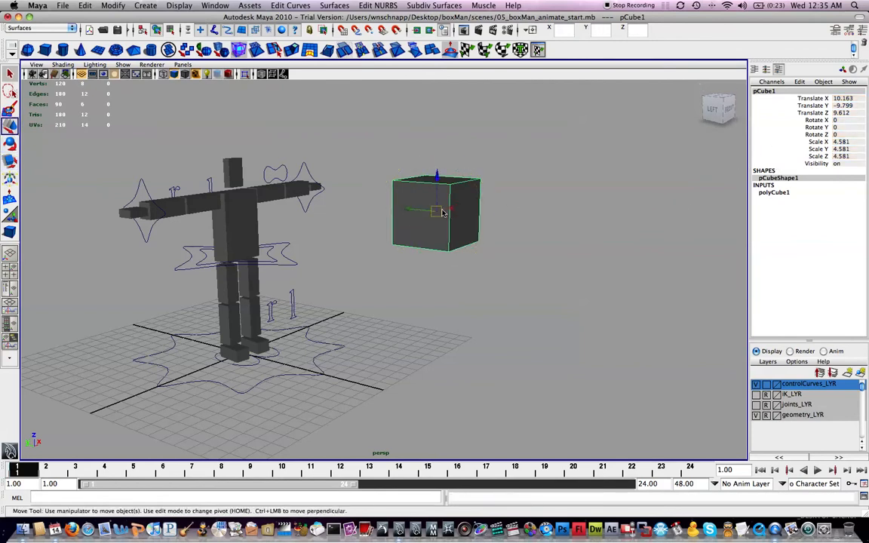
left_click_drag(443, 212, 523, 157)
left_click(810, 99)
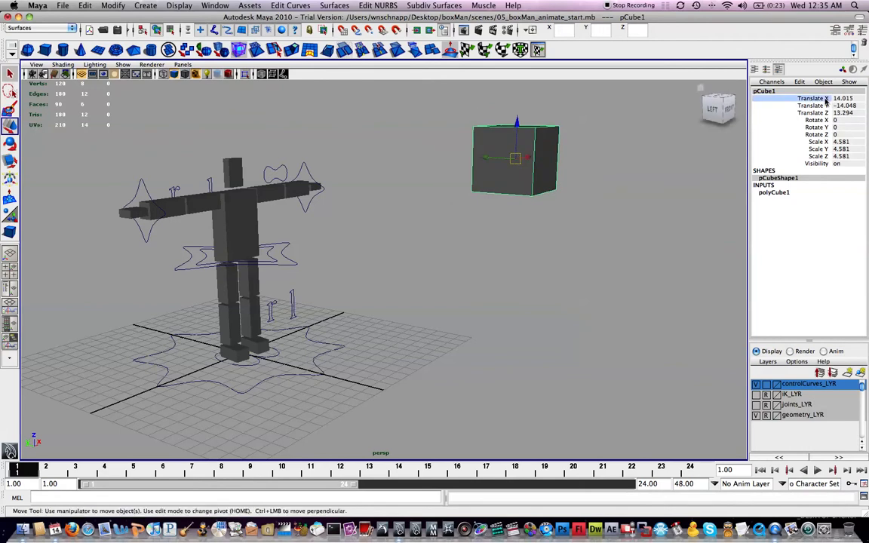
left_click_drag(825, 99, 823, 106)
right_click(823, 106)
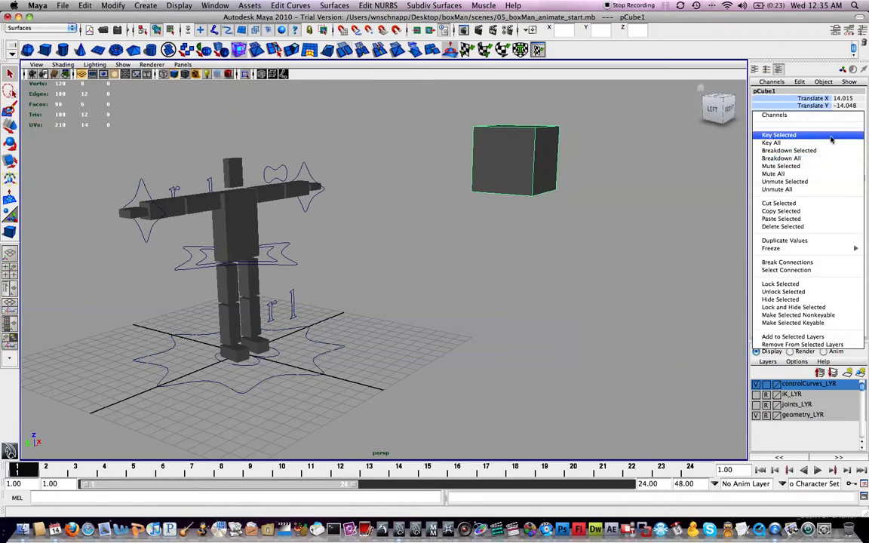
left_click(653, 200)
key("w")
left_click(603, 207)
left_click(490, 185)
key("z")
key("z")
key("z")
Move the cube up and away from the rig to about 14.36, -14.62, 13.15 and key its translation at frame 1
left_click_drag(436, 197, 525, 159)
key("shift+w")
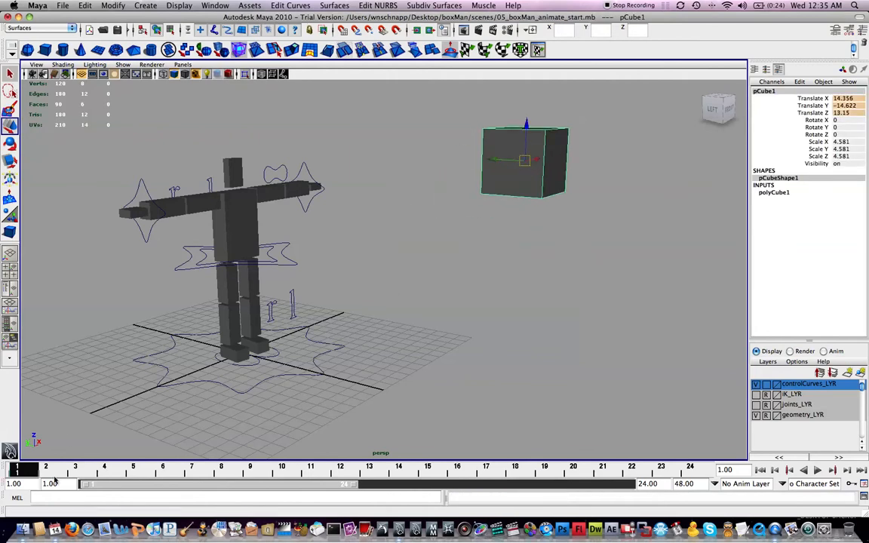
key("alt+v")
key("alt+v")
Key the cube lowered to about Z 0.7 at frame 9 and raised to about Z 12.4 at frame 19, and briefly play the animation
left_click_drag(524, 160, 610, 340)
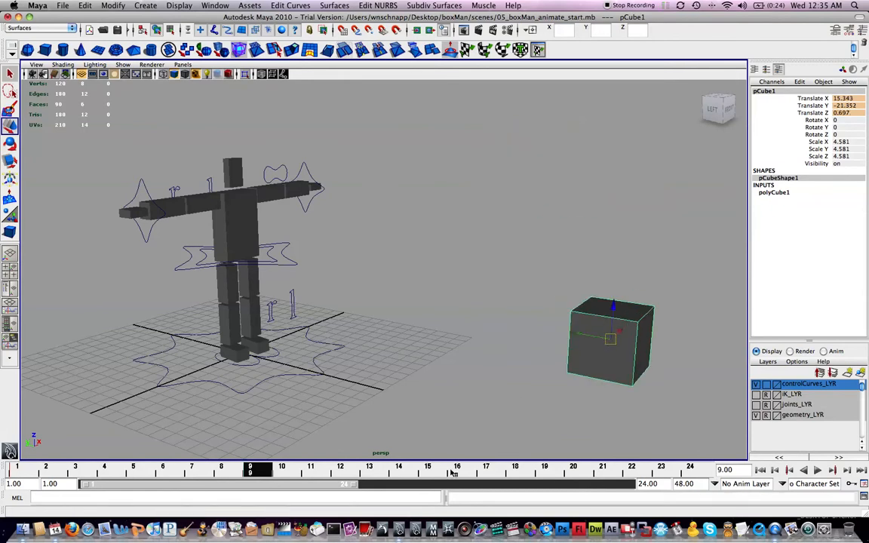
left_click_drag(453, 471, 561, 480)
left_click_drag(610, 340, 602, 172)
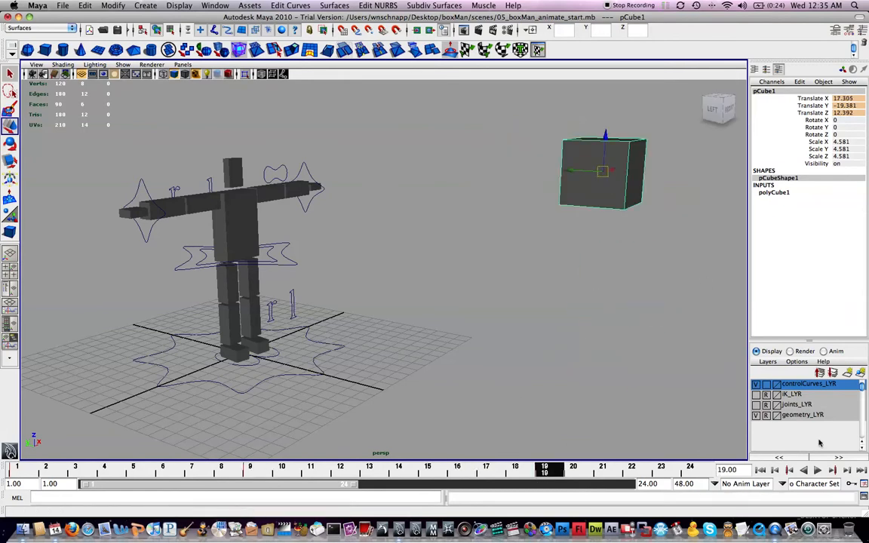
left_click(817, 471)
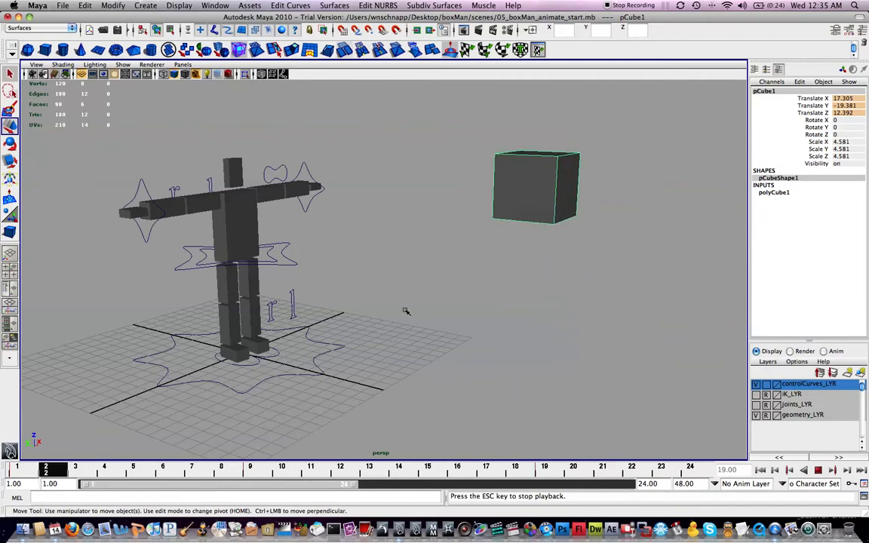
left_click(817, 469)
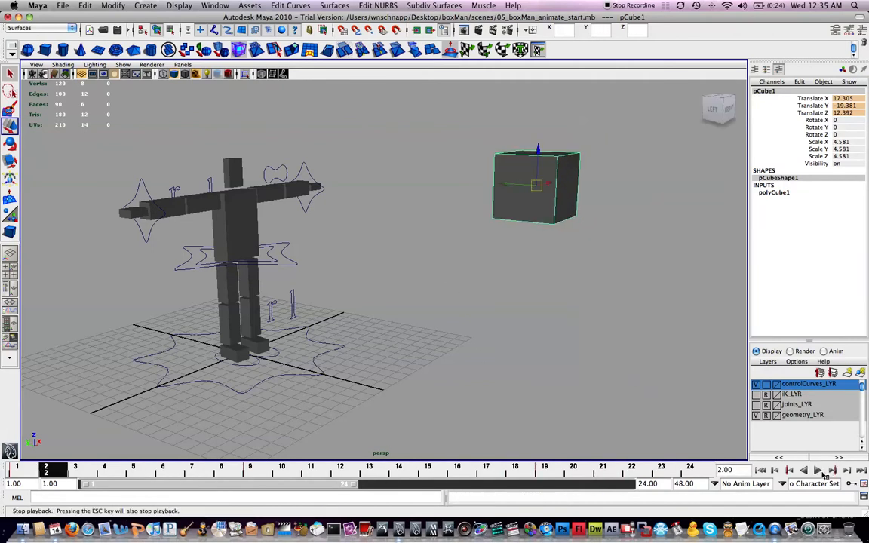
Set keys on the cube's translate, rotate and scale channels together at frame 2
middle_click_drag(699, 250, 694, 301, "alt")
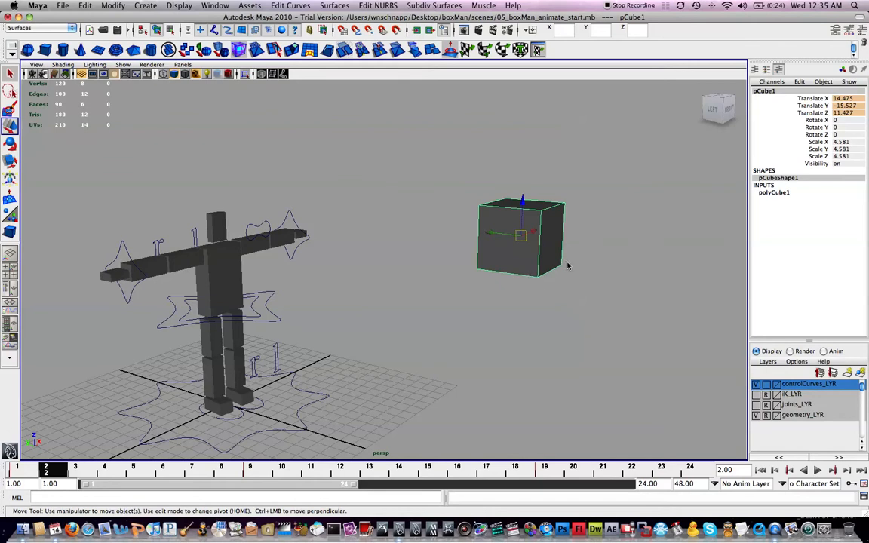
key("e")
key("w")
key("s")
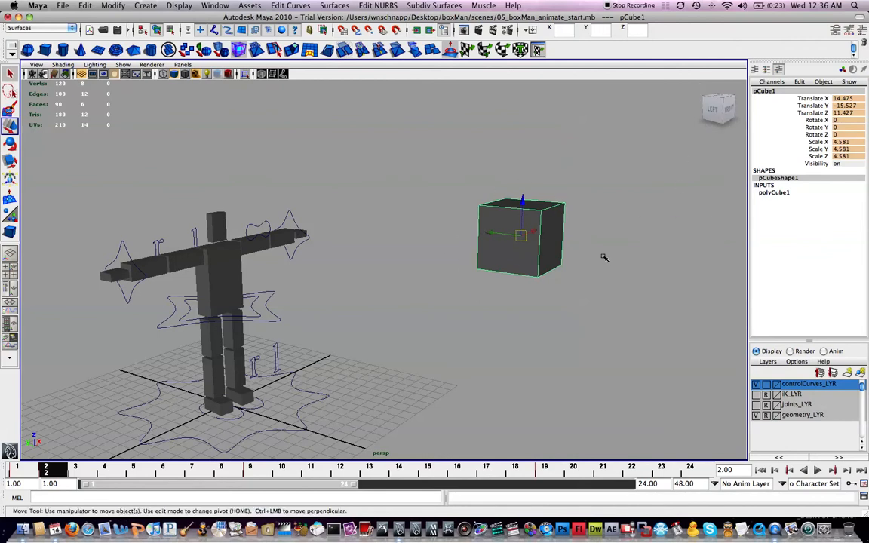
left_click(624, 181)
left_click_drag(564, 160, 456, 329)
left_click_drag(547, 143, 423, 359)
left_click(84, 5)
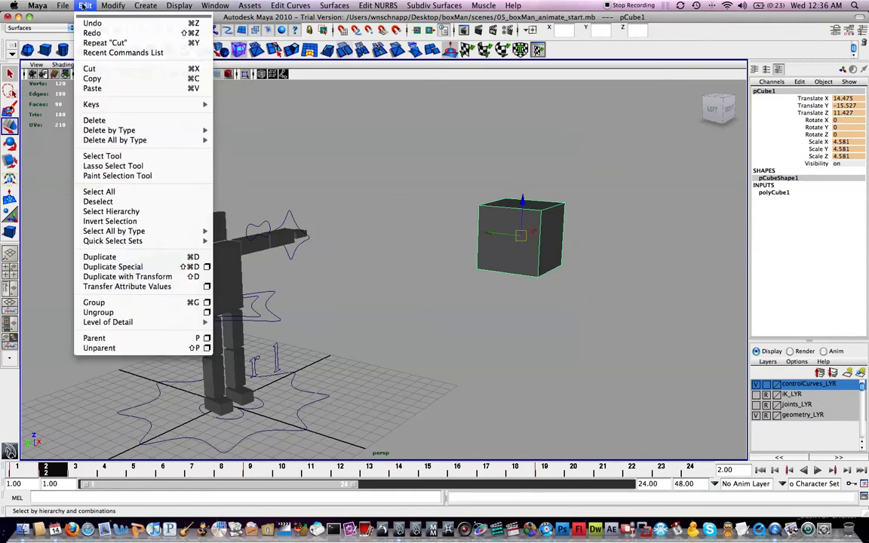
left_click(196, 33)
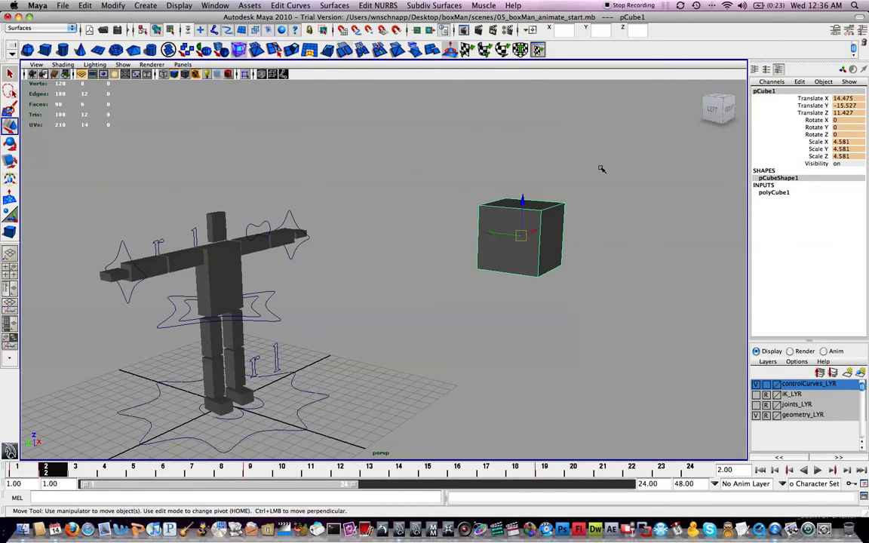
left_click_drag(606, 152, 436, 289)
left_click_drag(592, 160, 483, 249)
left_click_drag(596, 136, 465, 303)
Move the open windows aside to show the desktop
key("F11")
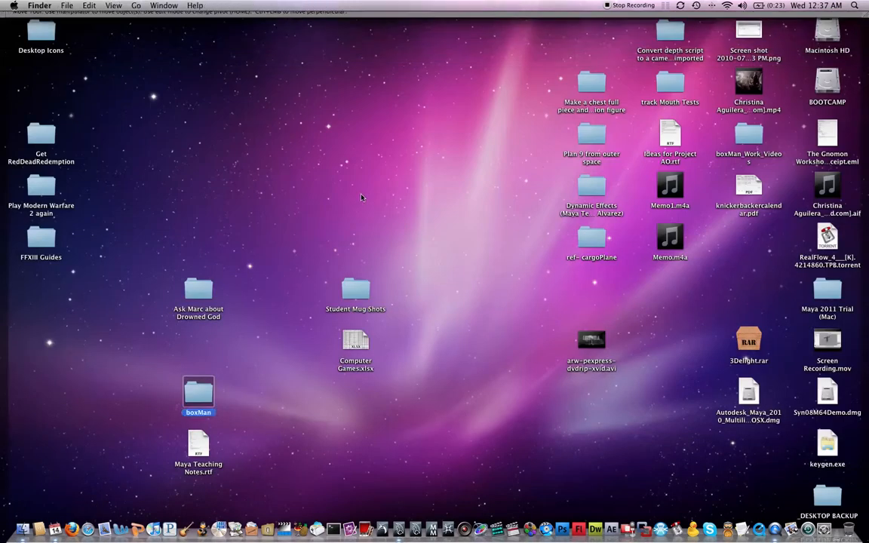